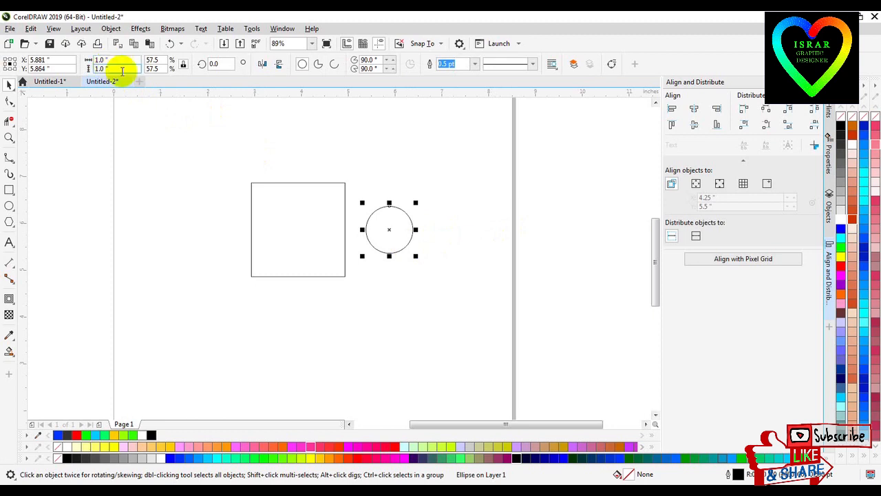
# Move the circle horizontally so its centre sits on the midpoint of the square's right edge
pyautogui.click(252, 209)
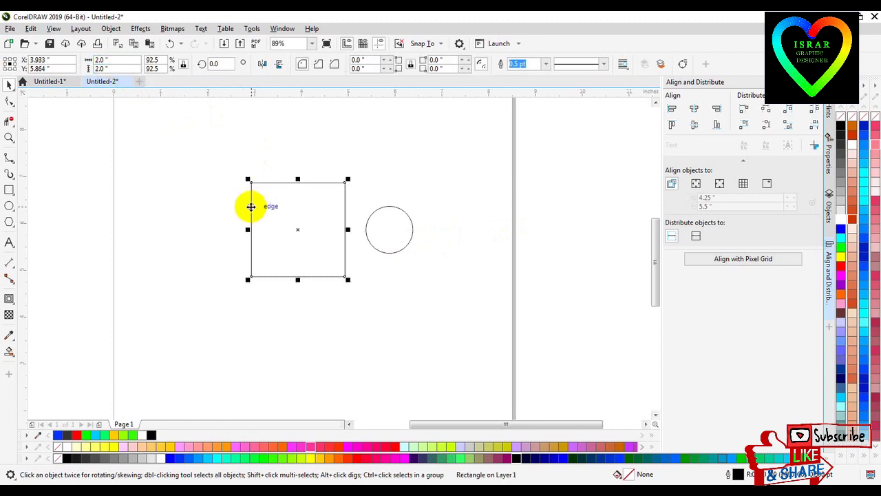
pyautogui.click(210, 191)
pyautogui.click(368, 240)
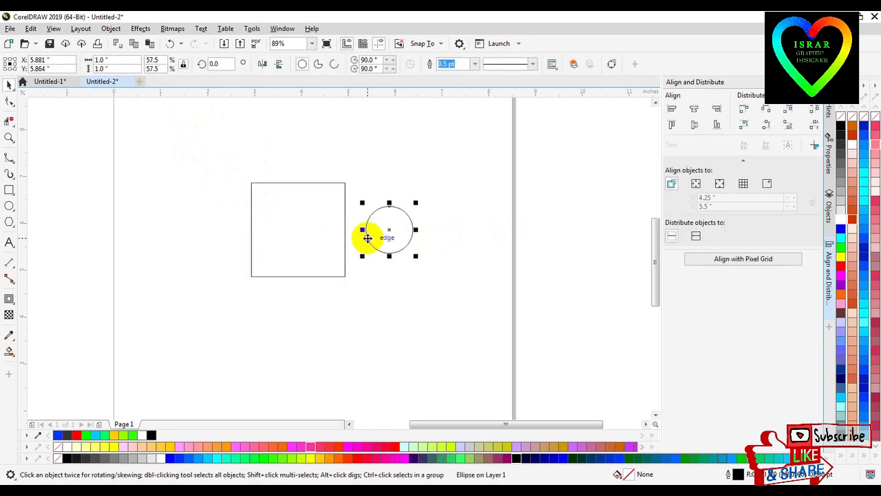
pyautogui.moveTo(390, 228); pyautogui.dragTo(344, 228)
pyautogui.click(384, 272)
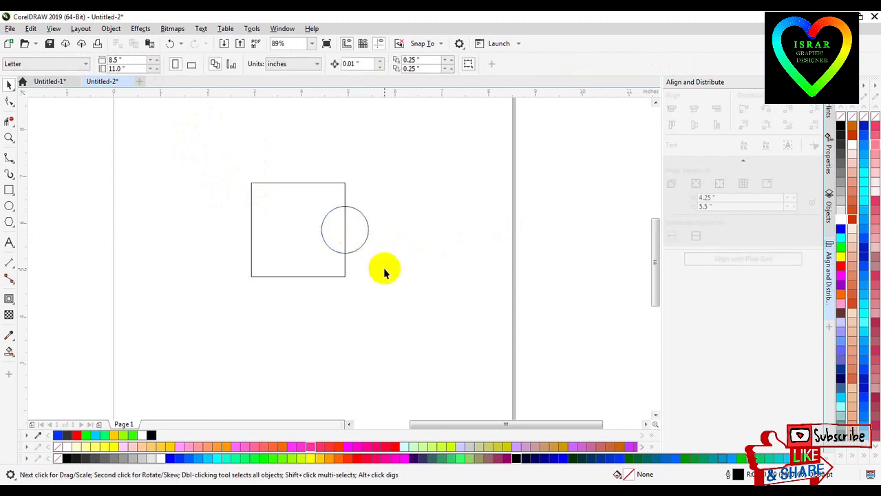
# Weld the square and the overlapping circle into one outline
pyautogui.moveTo(220, 168); pyautogui.dragTo(393, 291)
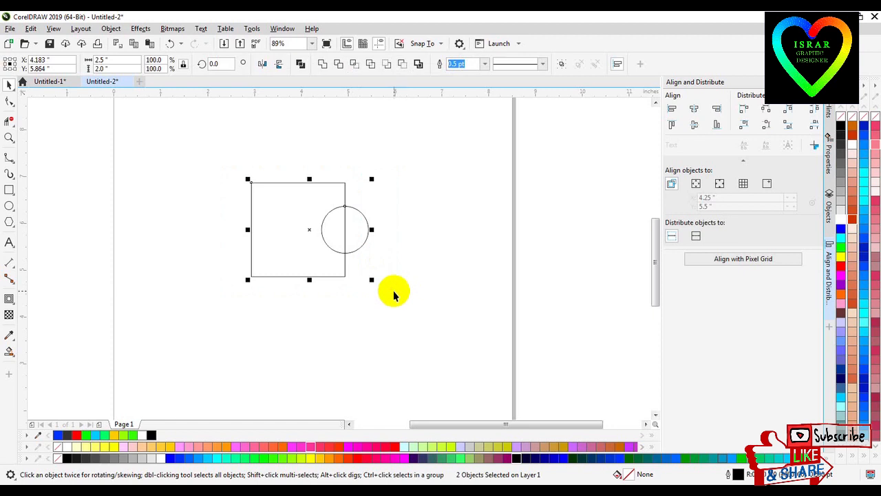
pyautogui.click(324, 64)
pyautogui.click(325, 122)
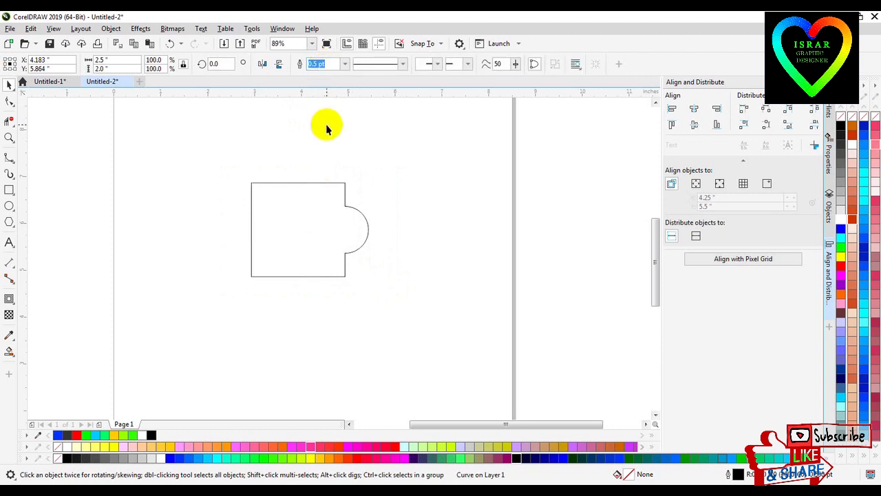
# Break the welded outline at its upper-left corner and delete the corner nodes, leaving only the upper-right vertical segment and the half circle
pyautogui.click(298, 183)
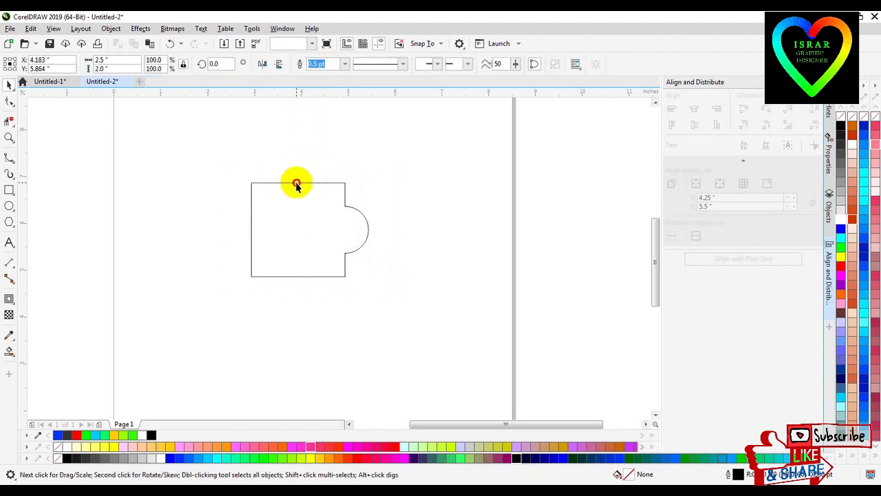
pyautogui.press('F10')
pyautogui.click(251, 183)
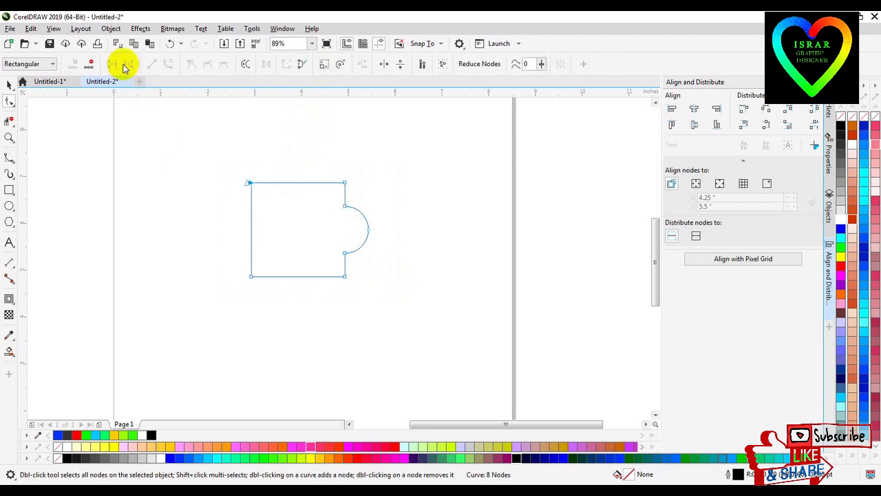
pyautogui.doubleClick(247, 185)
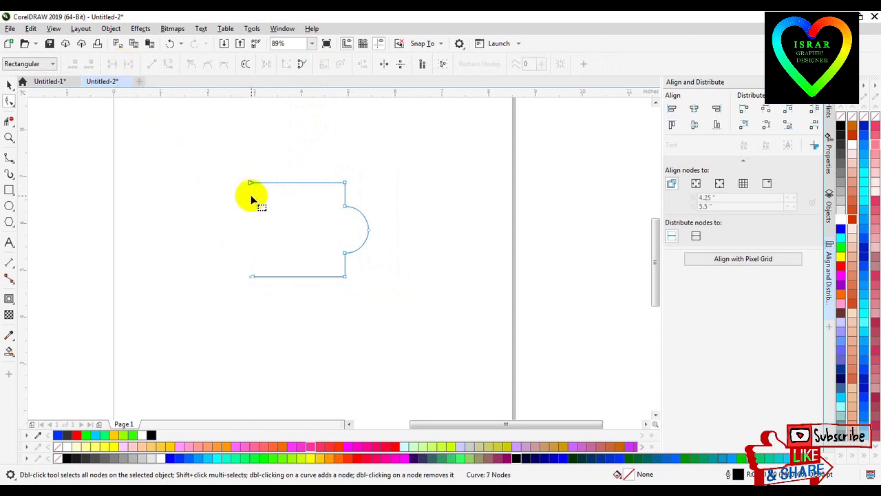
pyautogui.doubleClick(252, 184)
pyautogui.doubleClick(253, 276)
pyautogui.doubleClick(345, 276)
pyautogui.click(10, 84)
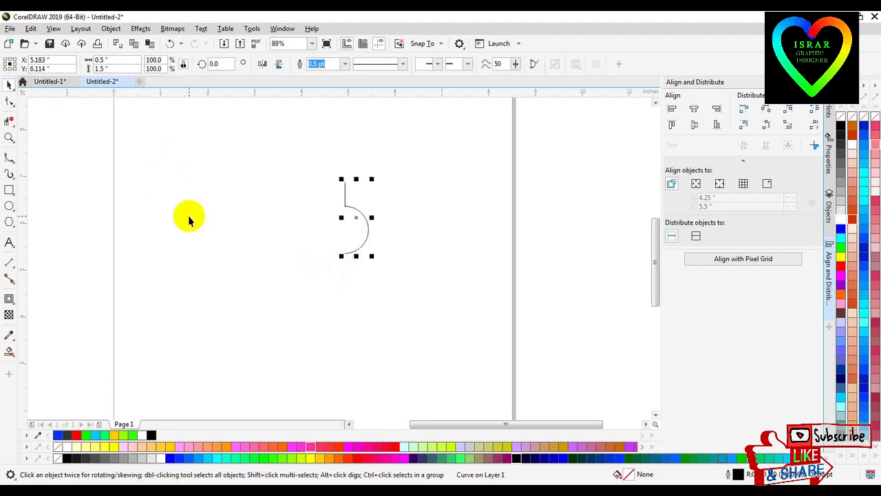
# Duplicate the line-and-half-circle curve and snap the copy's top end to the original's lower end
pyautogui.click(189, 217)
pyautogui.moveTo(306, 159); pyautogui.dragTo(401, 281)
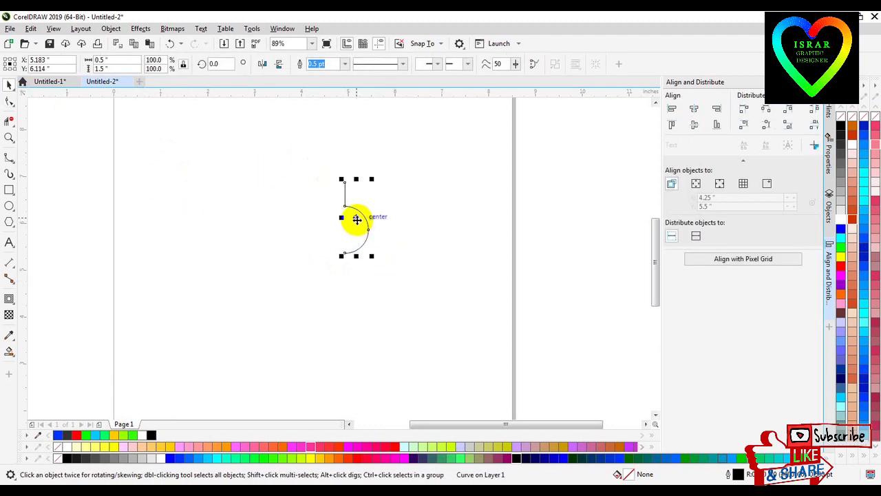
pyautogui.moveTo(357, 218); pyautogui.dragTo(320, 235)
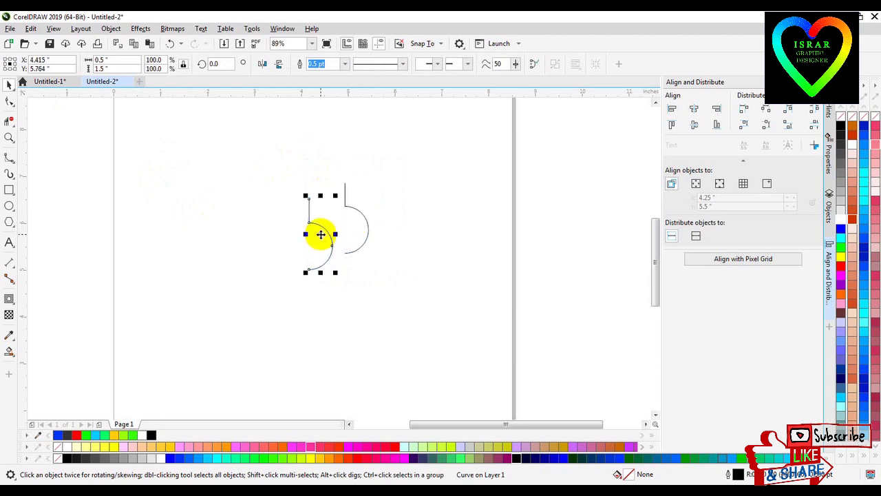
pyautogui.moveTo(309, 199); pyautogui.dragTo(344, 253)
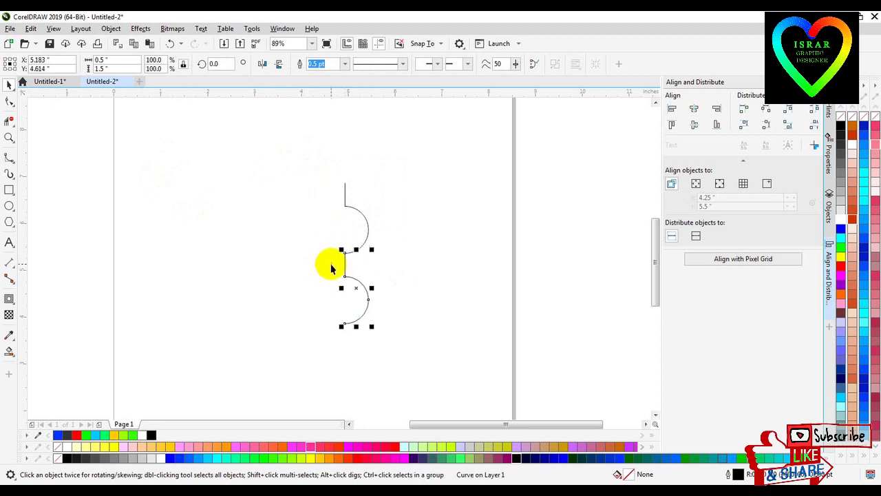
pyautogui.click(330, 268)
# Combine the original curve and its copy into a single curve object
pyautogui.press('z')
pyautogui.click(346, 262)
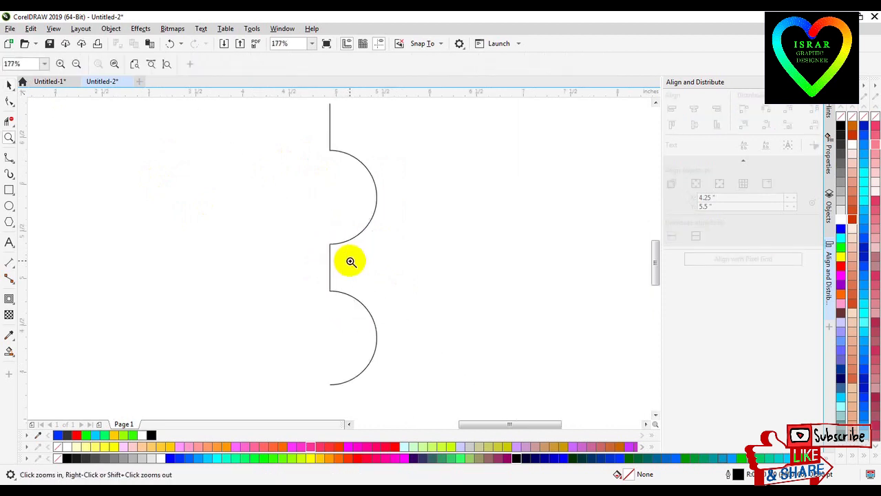
pyautogui.click(345, 264)
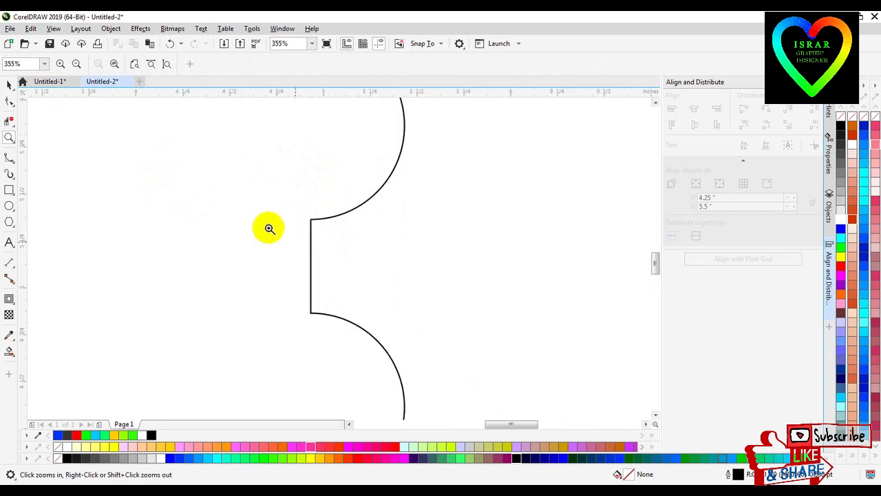
pyautogui.click(9, 85)
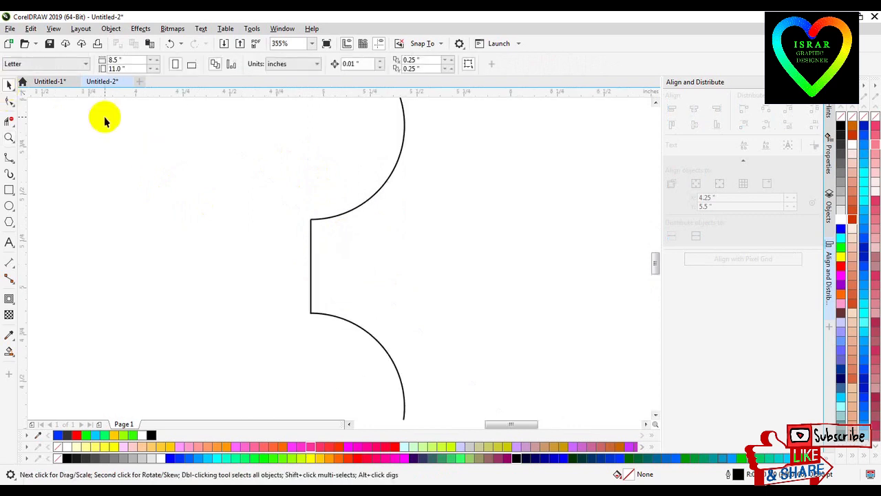
pyautogui.click(388, 177)
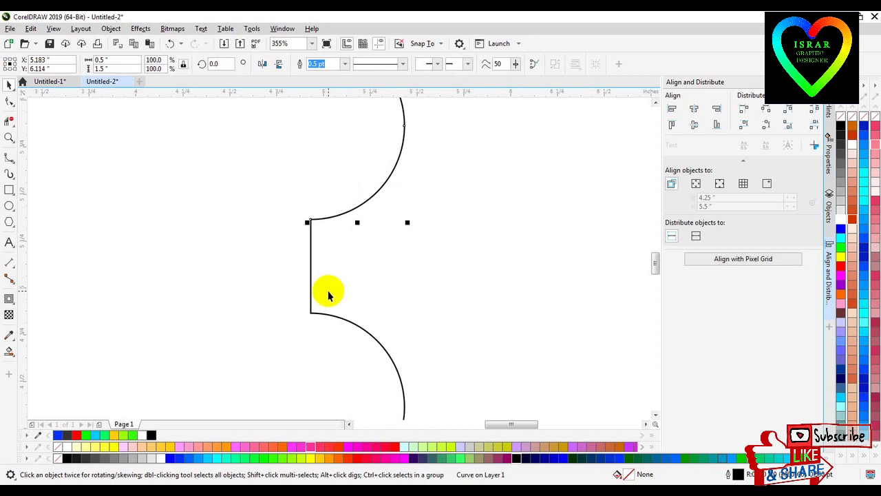
pyautogui.keyDown('shift'); pyautogui.click(311, 293); pyautogui.keyUp('shift')
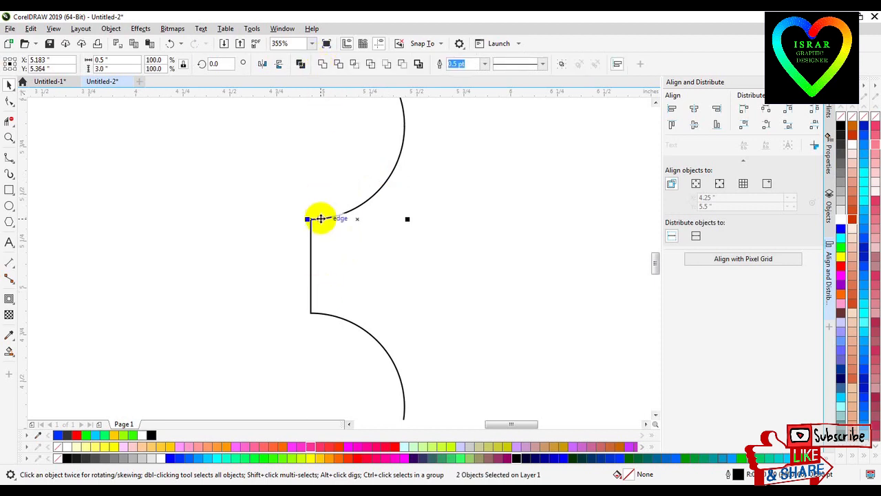
pyautogui.click(300, 64)
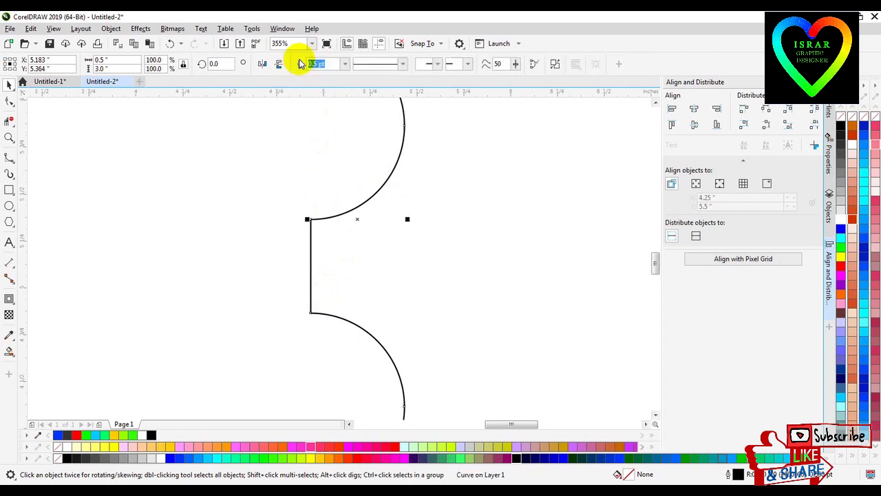
# Join the two overlapping end nodes where the upper and lower curve sections meet
pyautogui.press('F10')
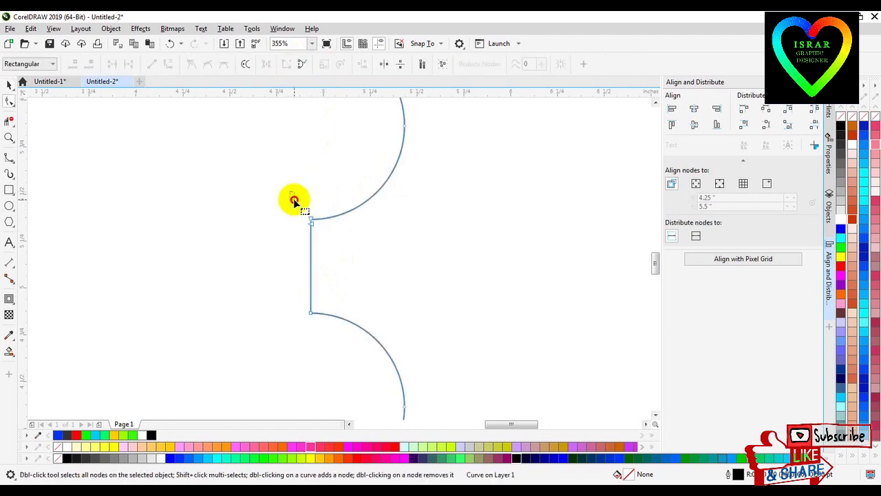
pyautogui.moveTo(294, 200); pyautogui.dragTo(349, 292)
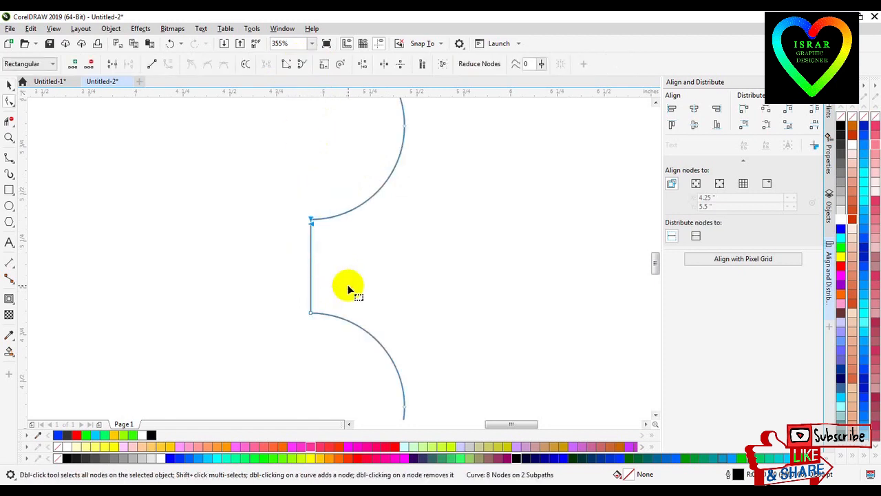
pyautogui.click(111, 65)
pyautogui.click(247, 211)
pyautogui.press('space')
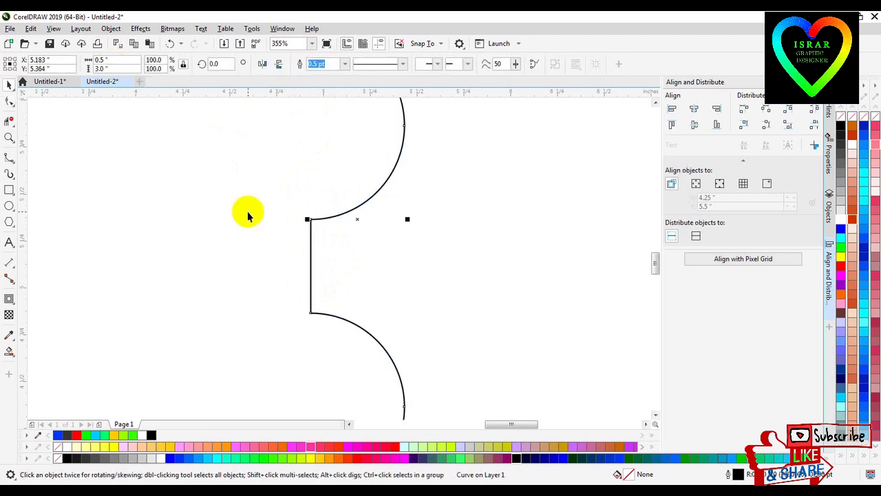
# Apply a one-step outside contour with a 0.1 inch offset to the joined curve
pyautogui.click(8, 300)
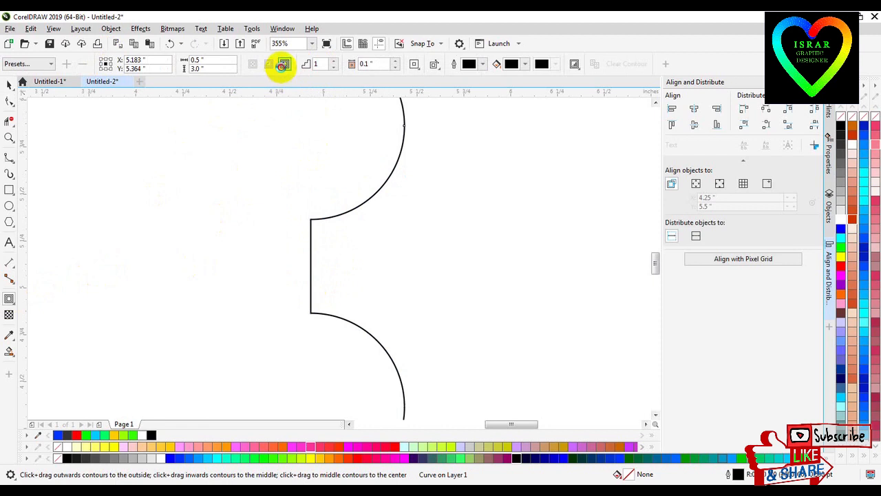
pyautogui.click(283, 64)
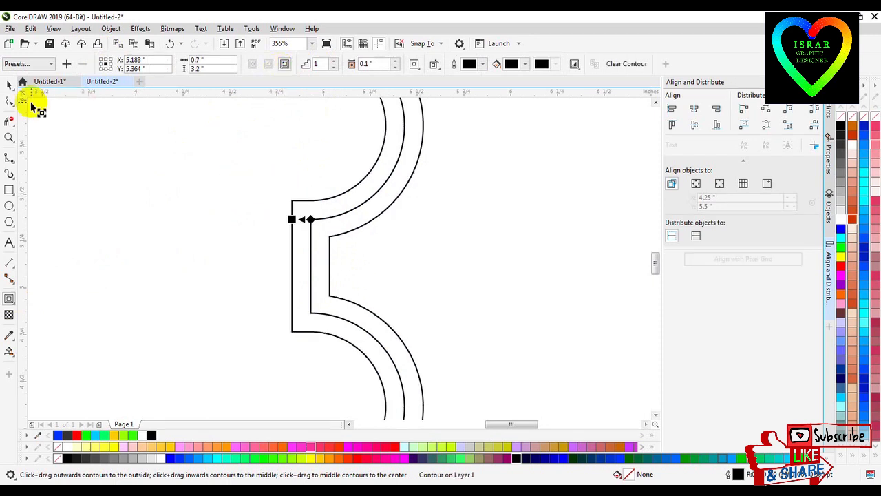
pyautogui.click(9, 83)
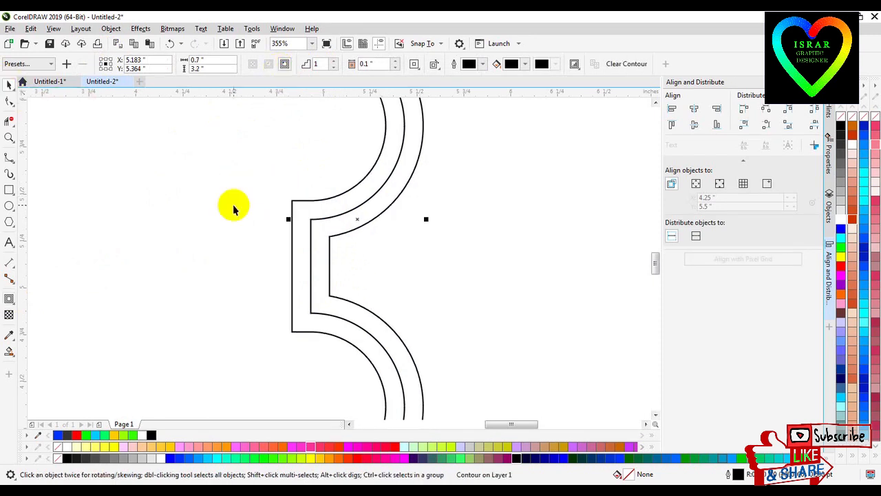
# Break the contour apart and delete the original centre curve, keeping only the outer band outline
pyautogui.click(246, 239)
pyautogui.click(291, 261)
pyautogui.rightClick(294, 261)
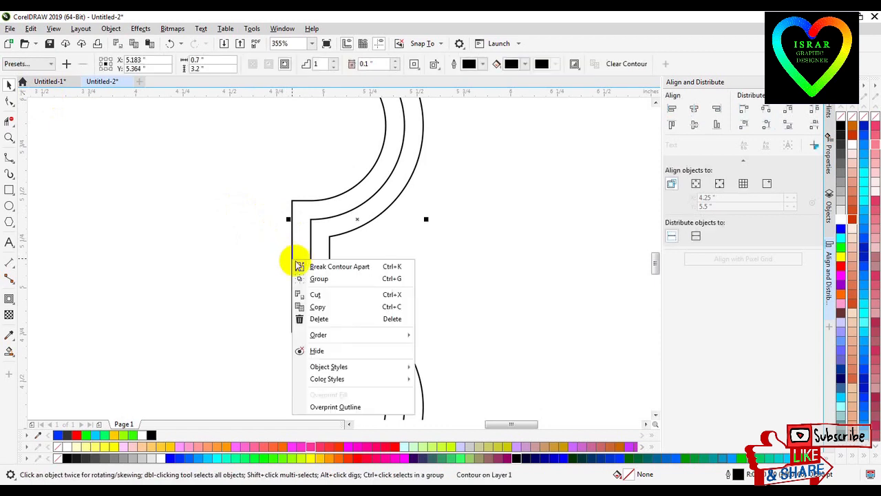
pyautogui.click(317, 265)
pyautogui.click(224, 250)
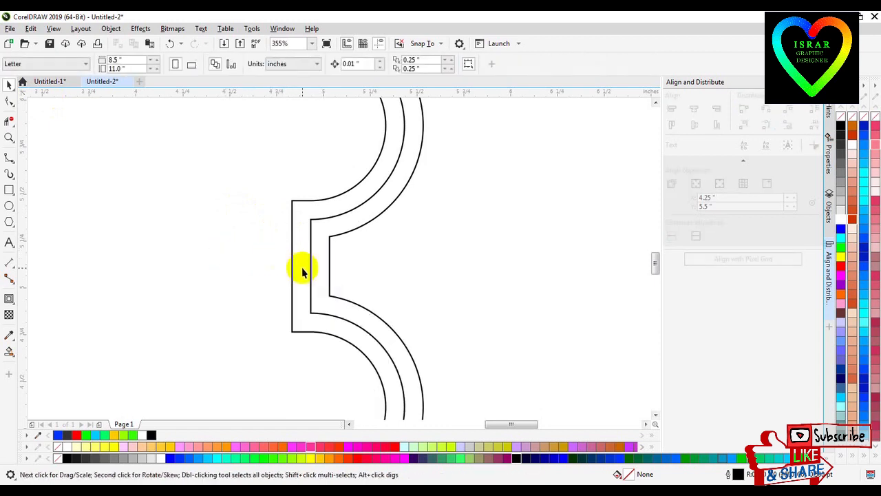
pyautogui.click(309, 270)
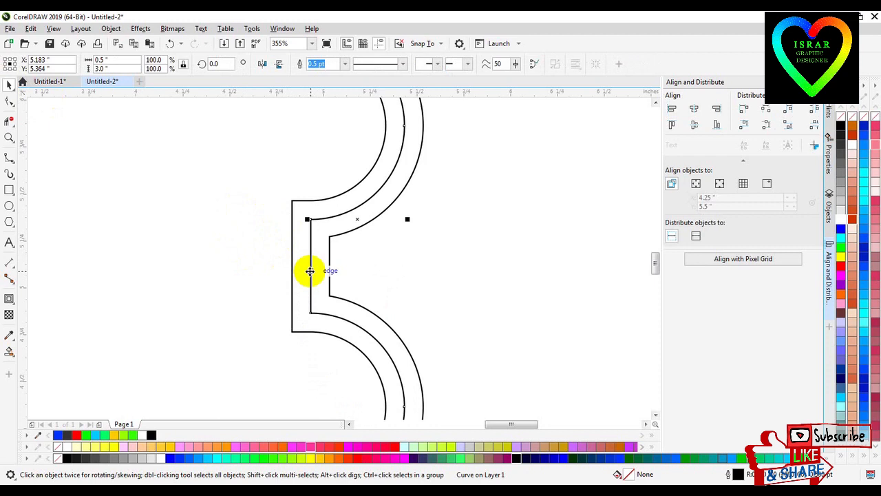
pyautogui.press('Delete')
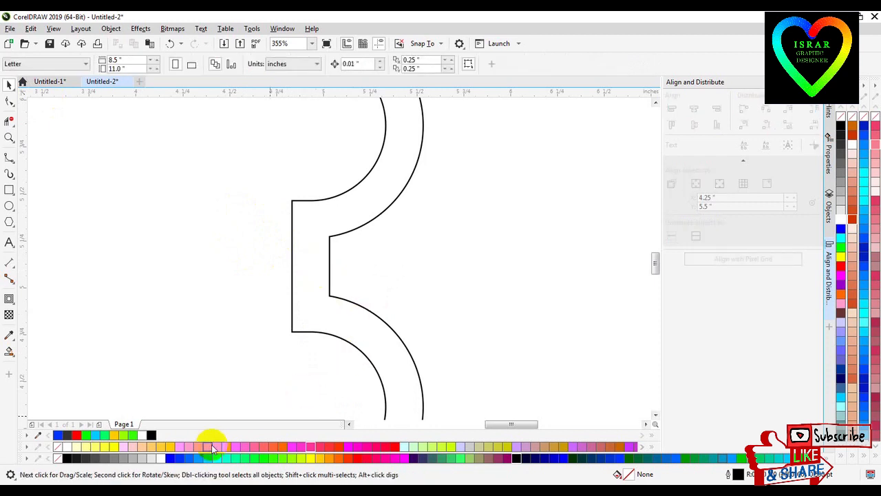
# Fill the band shape with blue (#0000FF)
pyautogui.click(182, 458)
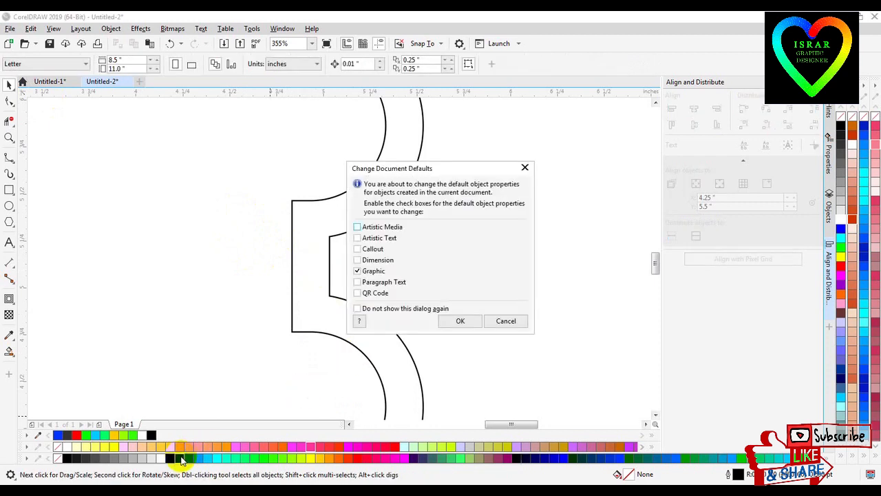
pyautogui.click(505, 321)
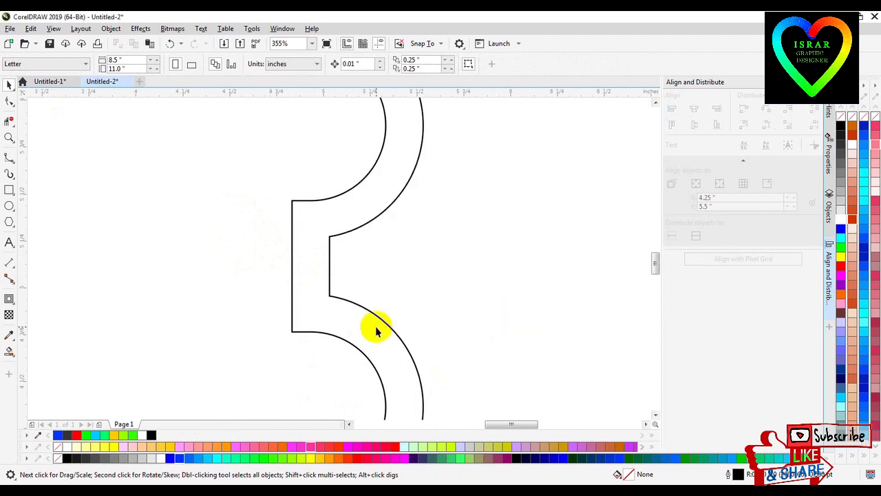
pyautogui.click(389, 321)
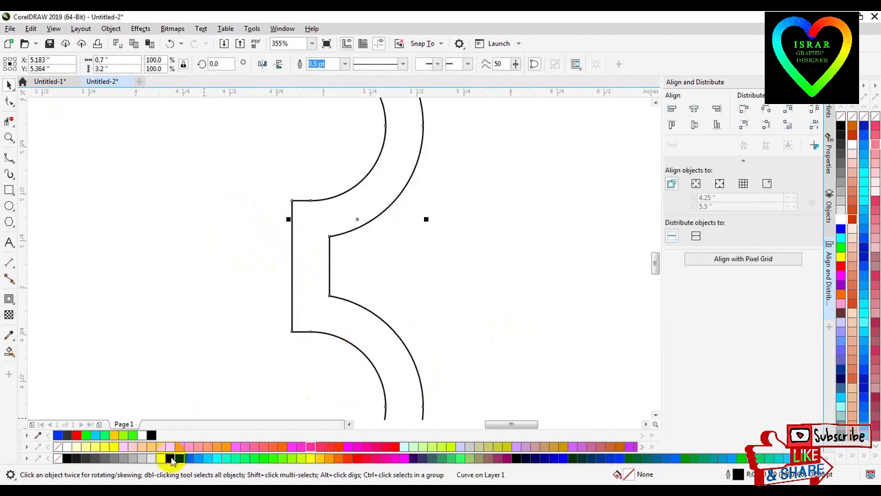
pyautogui.click(173, 458)
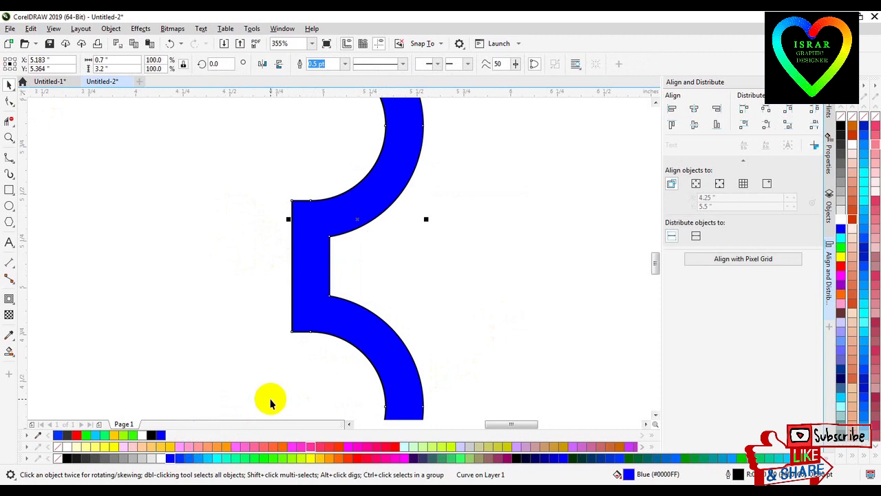
# Duplicate the blue band straight down, snapping the copy's top node to the original's lower end node
pyautogui.press('z')
pyautogui.rightClick(384, 226)
pyautogui.rightClick(370, 241)
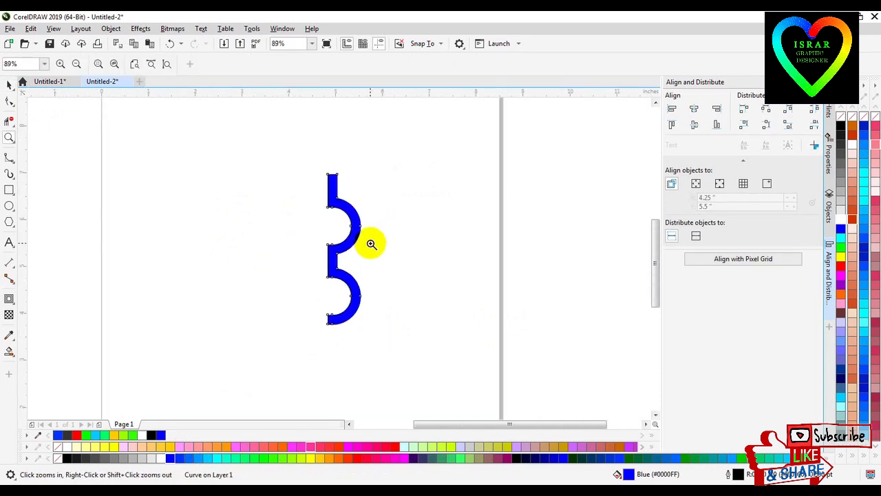
pyautogui.click(9, 85)
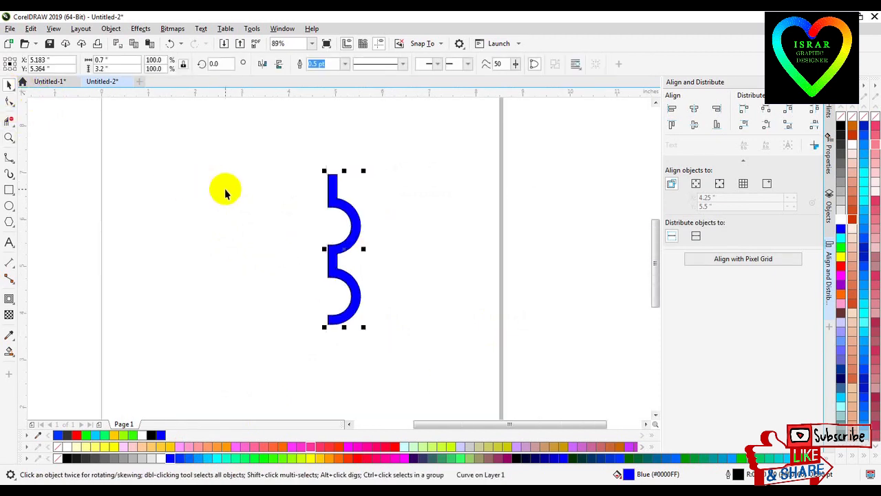
pyautogui.moveTo(331, 174); pyautogui.dragTo(333, 317)
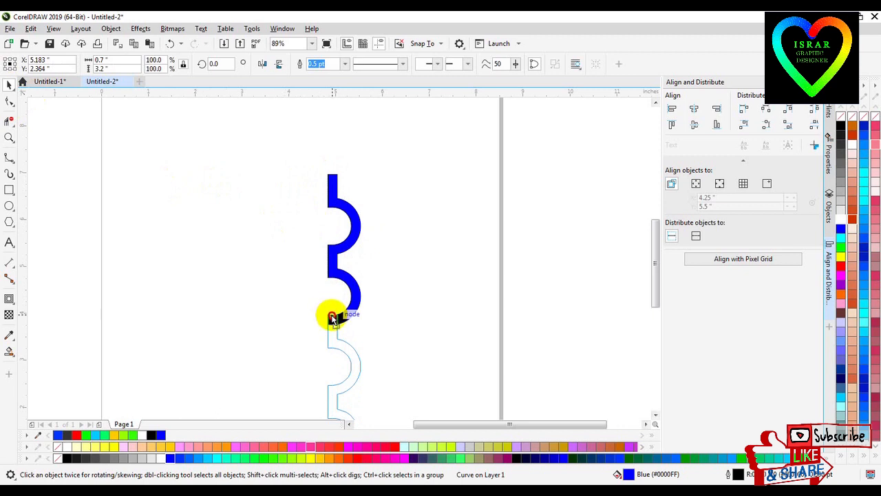
pyautogui.moveTo(332, 318); pyautogui.dragTo(332, 315)
# Shift the lower copy down about 0.09 inch from the upper band's end edge and deselect it
pyautogui.press('z')
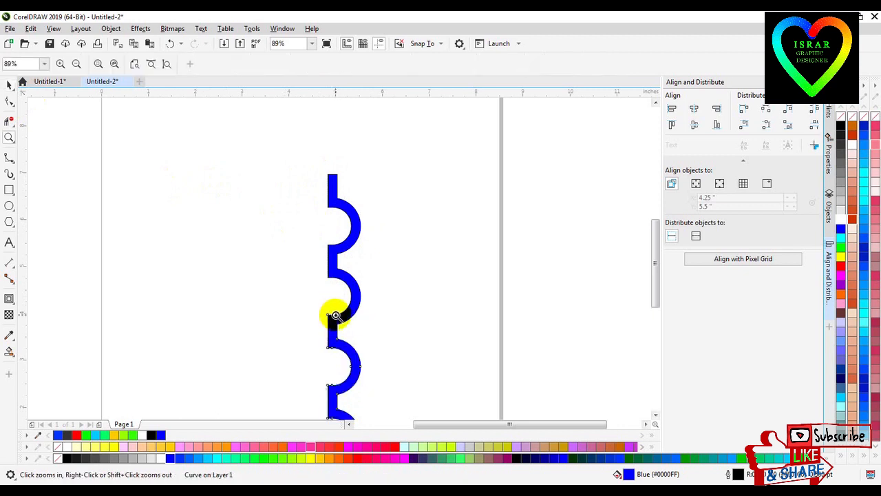
pyautogui.click(335, 315)
pyautogui.click(338, 253)
pyautogui.click(338, 277)
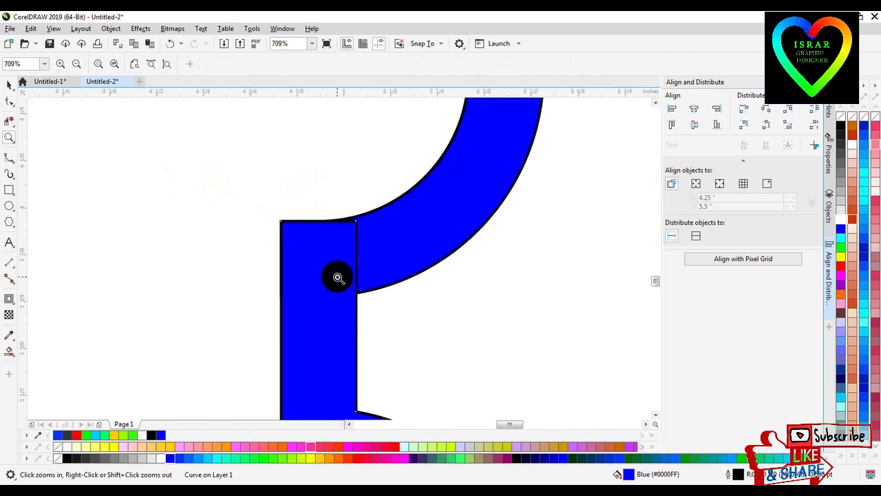
pyautogui.click(8, 85)
pyautogui.click(311, 228)
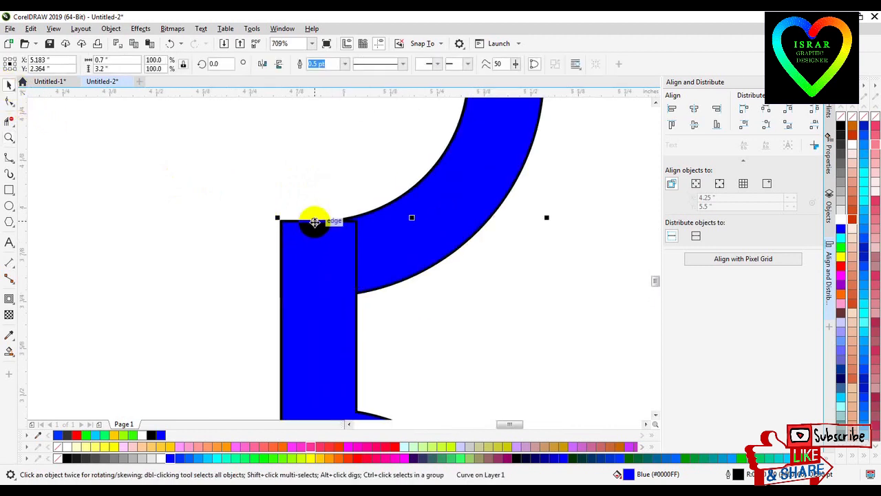
pyautogui.moveTo(315, 227); pyautogui.dragTo(315, 254)
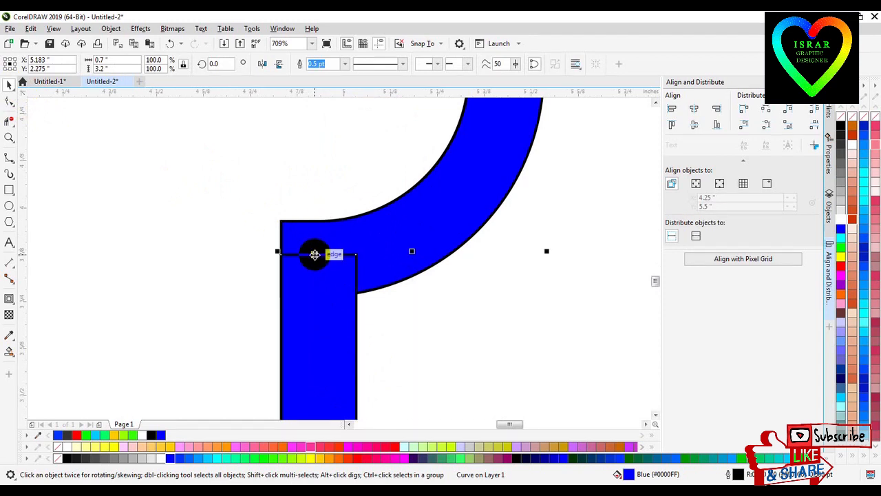
pyautogui.press('Escape')
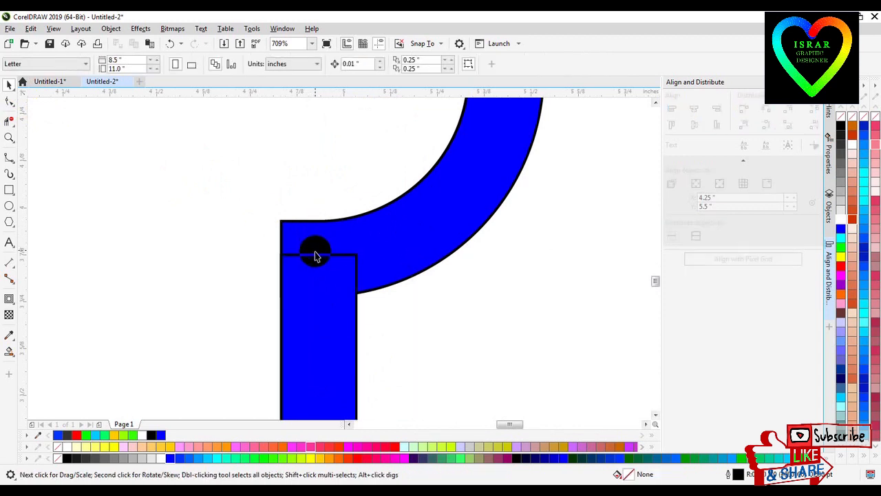
# Move the lower copy back up so its top edge lines up with the upper band's end edge
pyautogui.click(315, 257)
pyautogui.moveTo(315, 252); pyautogui.dragTo(314, 224)
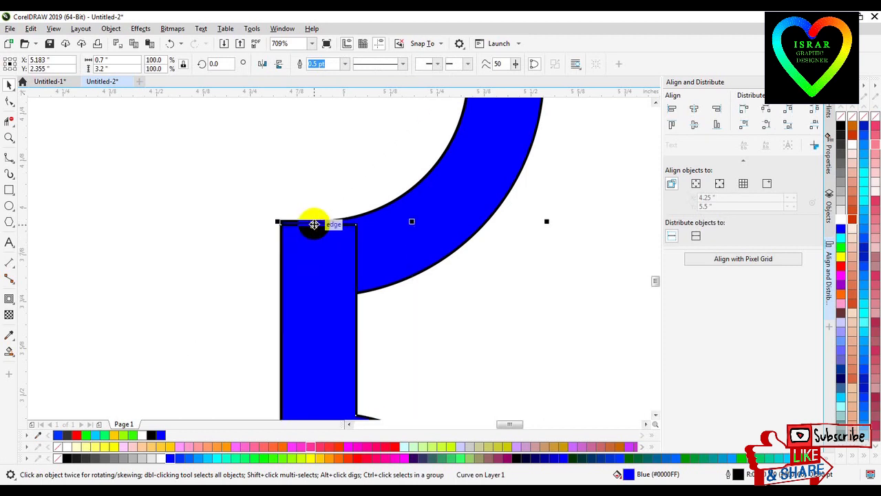
pyautogui.hotkey('ctrl', 'z')
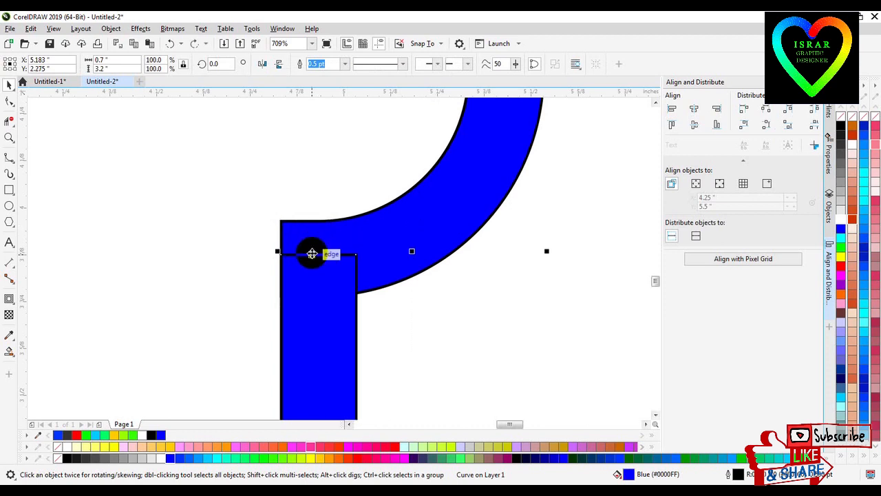
pyautogui.moveTo(313, 254); pyautogui.dragTo(312, 222)
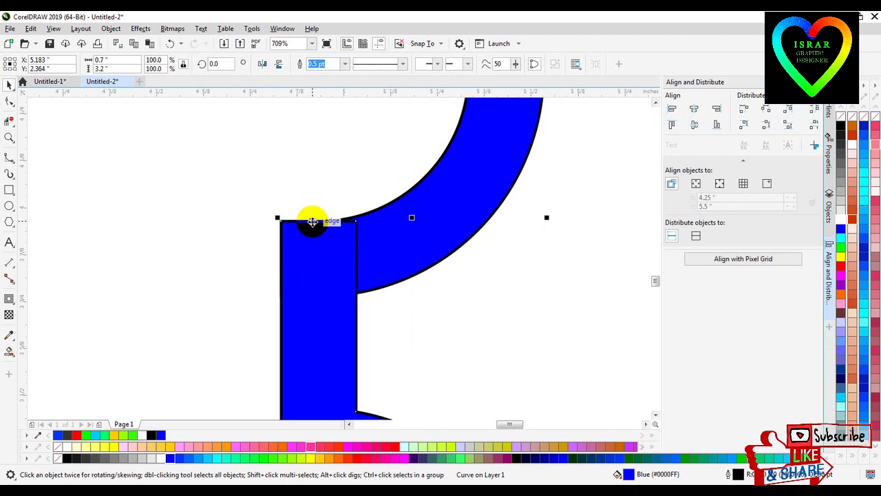
# Select both overlapping band sections and weld them into one curve
pyautogui.press('z')
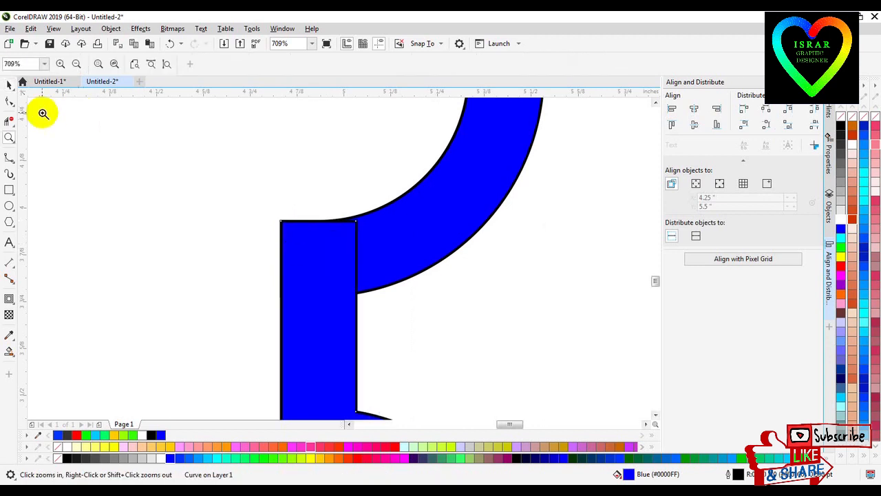
pyautogui.click(9, 84)
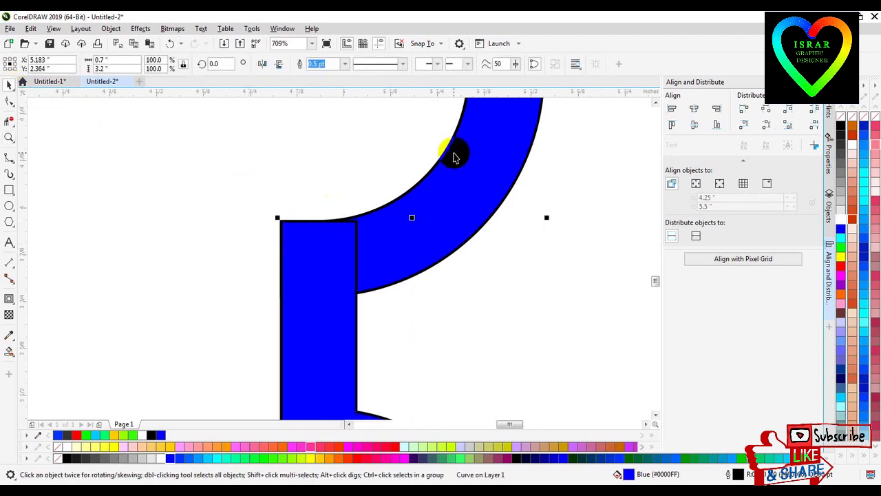
pyautogui.keyDown('shift'); pyautogui.click(502, 133); pyautogui.keyUp('shift')
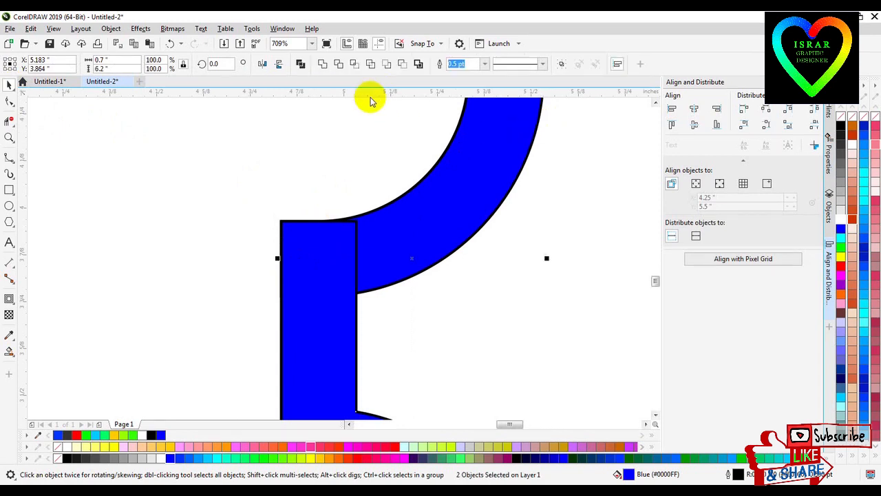
pyautogui.click(322, 63)
# Duplicate the welded band straight down, snapping the copy's top end onto the original's lower end
pyautogui.press('z')
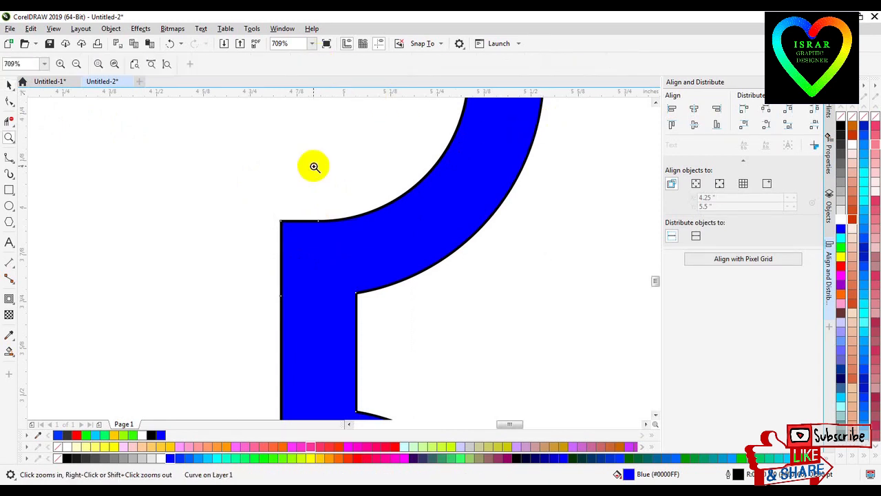
pyautogui.rightClick(347, 237)
pyautogui.rightClick(347, 237)
pyautogui.rightClick(347, 238)
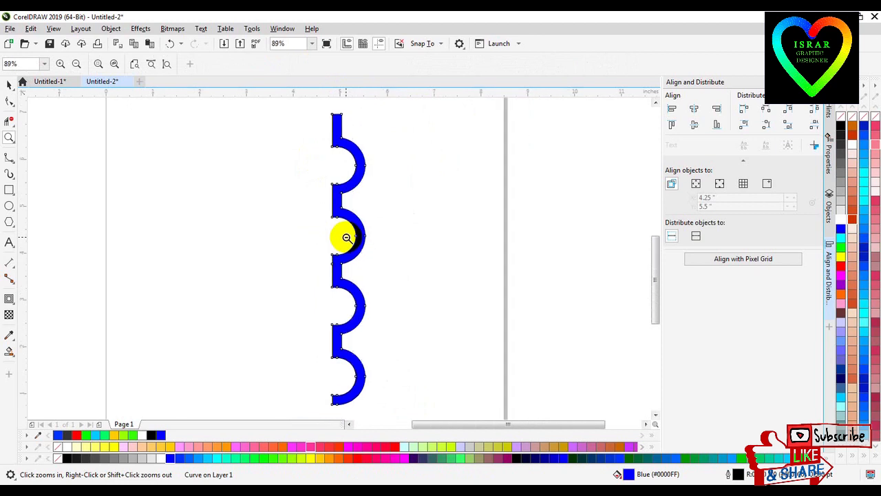
pyautogui.rightClick(346, 238)
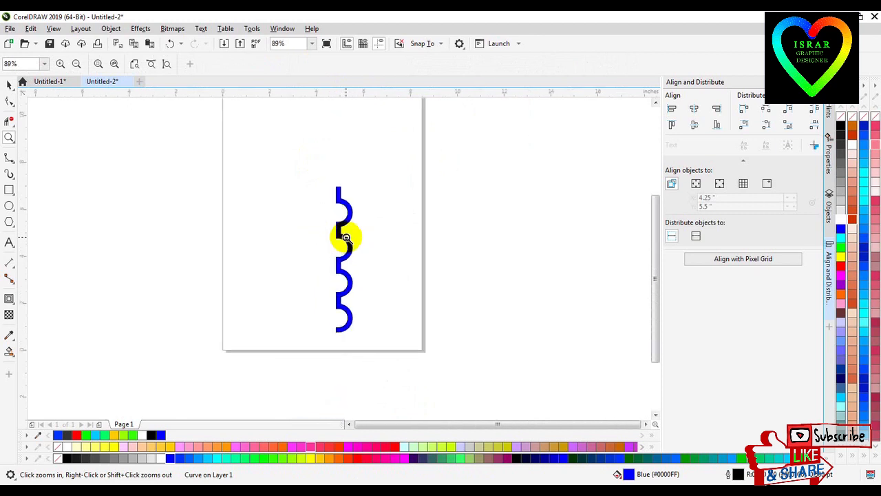
pyautogui.click(8, 84)
pyautogui.moveTo(293, 176); pyautogui.dragTo(384, 338)
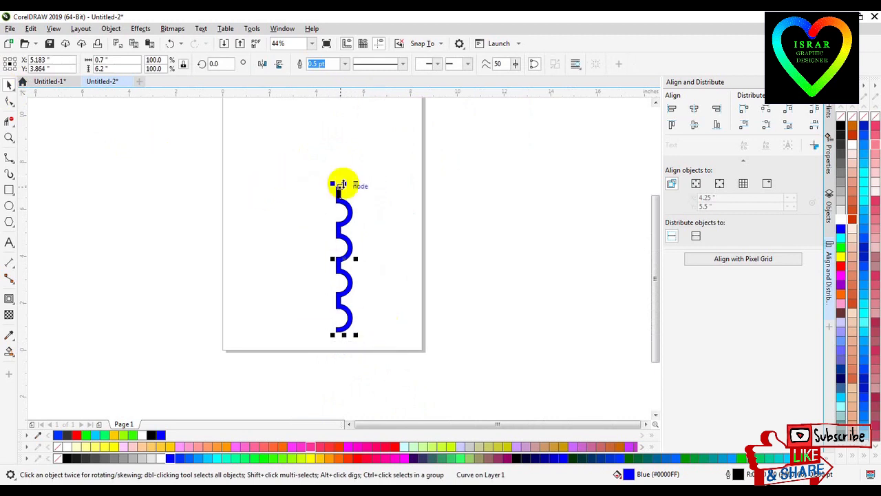
pyautogui.moveTo(339, 187); pyautogui.dragTo(338, 325)
# Shift the new lower copy down about 0.09 inch to expose the overlap at the joint
pyautogui.press('z')
pyautogui.click(339, 338)
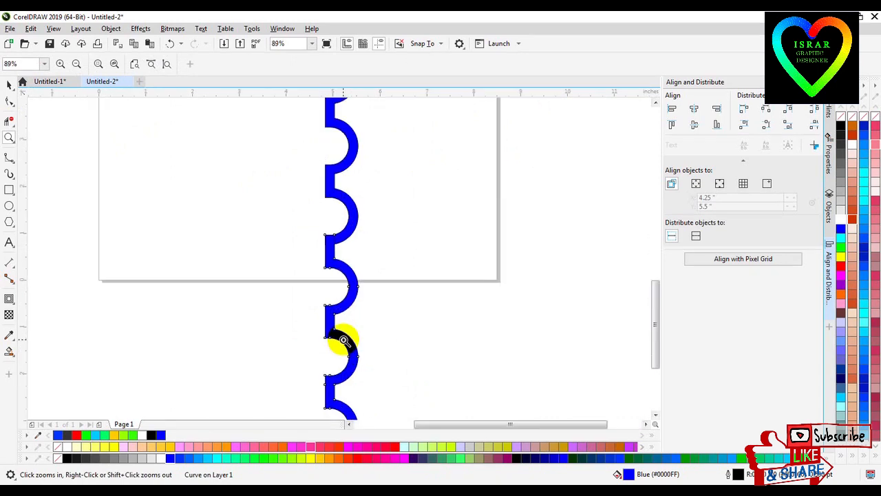
pyautogui.click(325, 252)
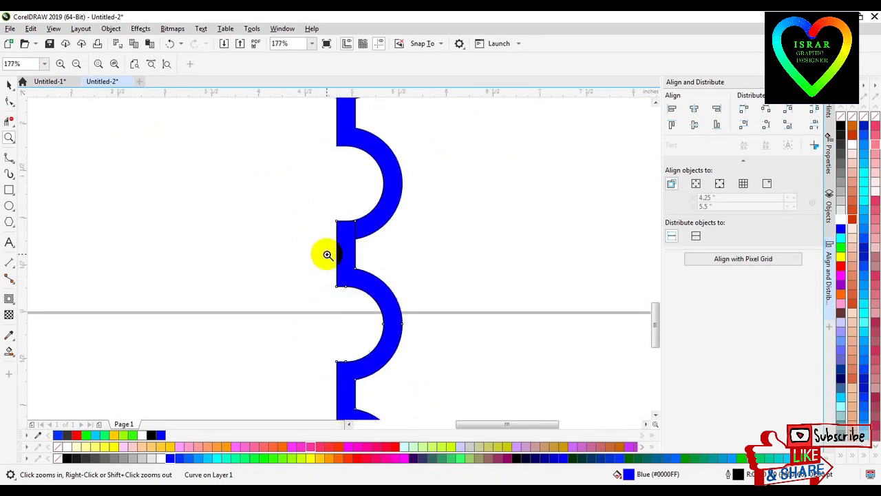
pyautogui.click(346, 226)
pyautogui.click(348, 260)
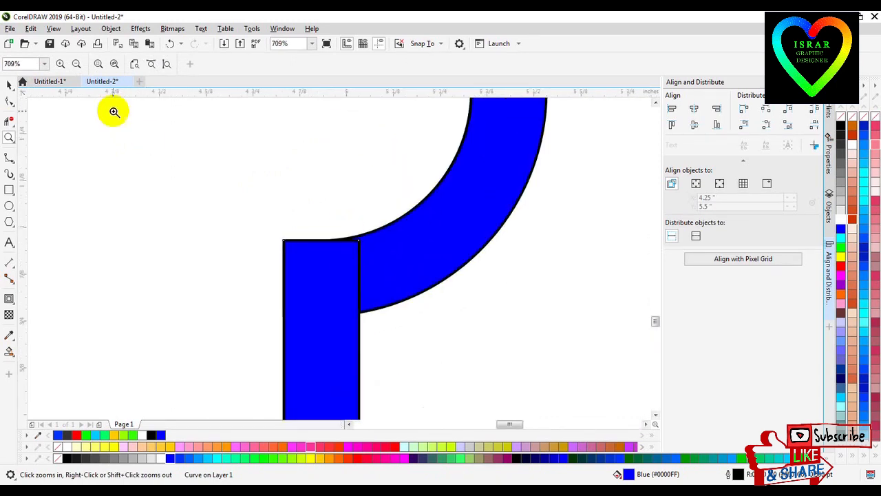
pyautogui.click(8, 86)
pyautogui.moveTo(301, 239); pyautogui.dragTo(308, 274)
pyautogui.press('Escape')
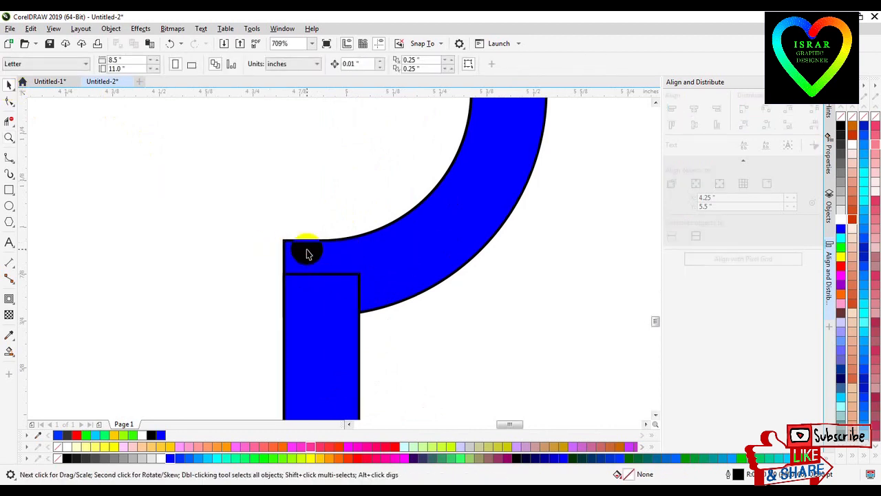
# Realign the new copy's top edge with the end edge of the band above it
pyautogui.doubleClick(311, 277)
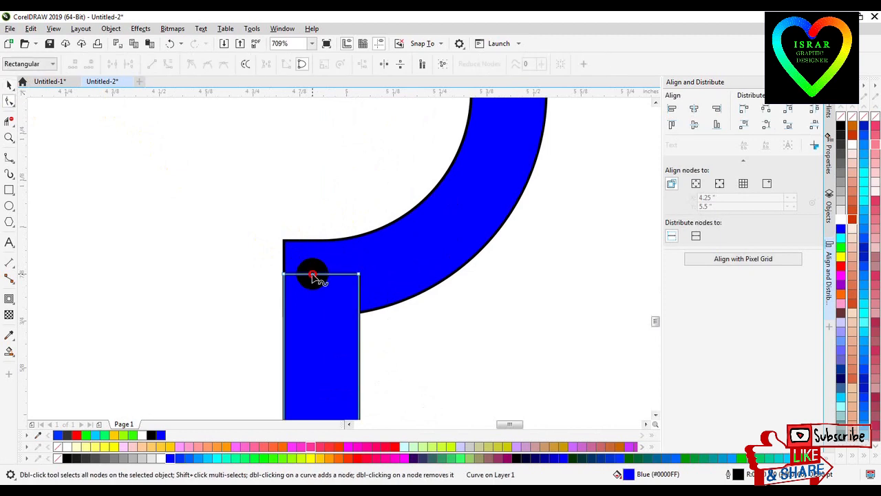
pyautogui.press('space')
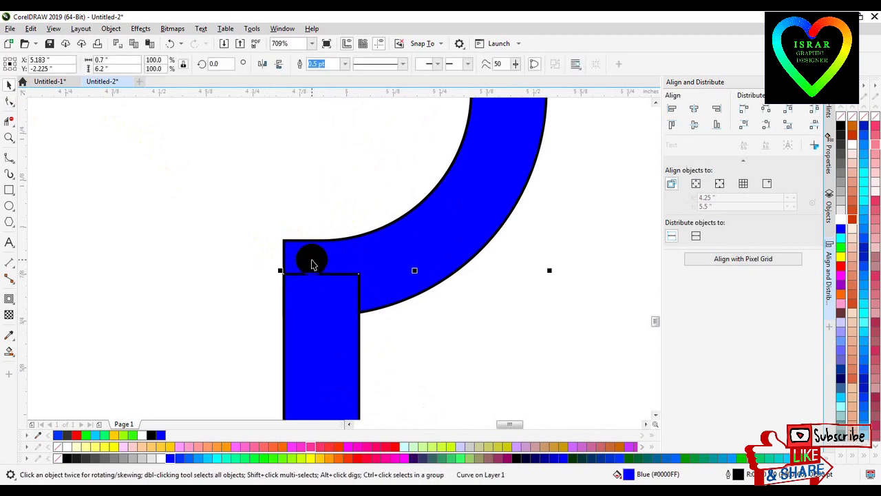
pyautogui.moveTo(317, 275); pyautogui.dragTo(318, 244)
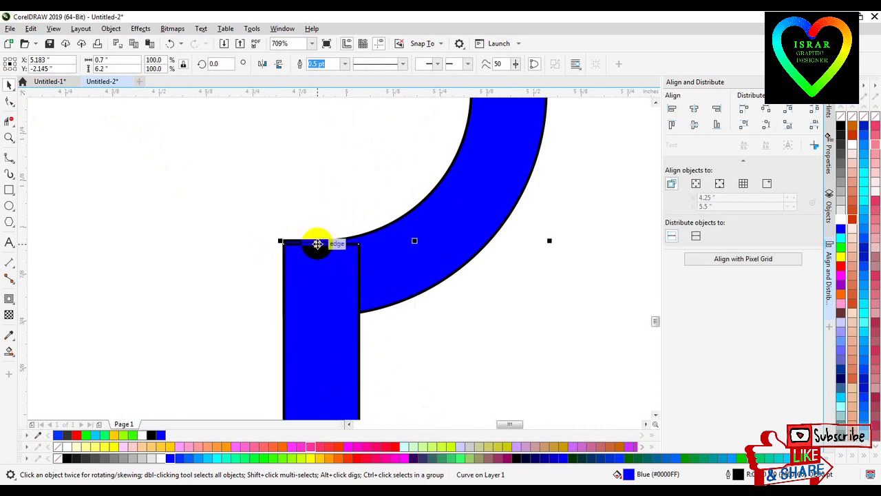
pyautogui.hotkey('ctrl', 'z')
pyautogui.moveTo(316, 273); pyautogui.dragTo(317, 242)
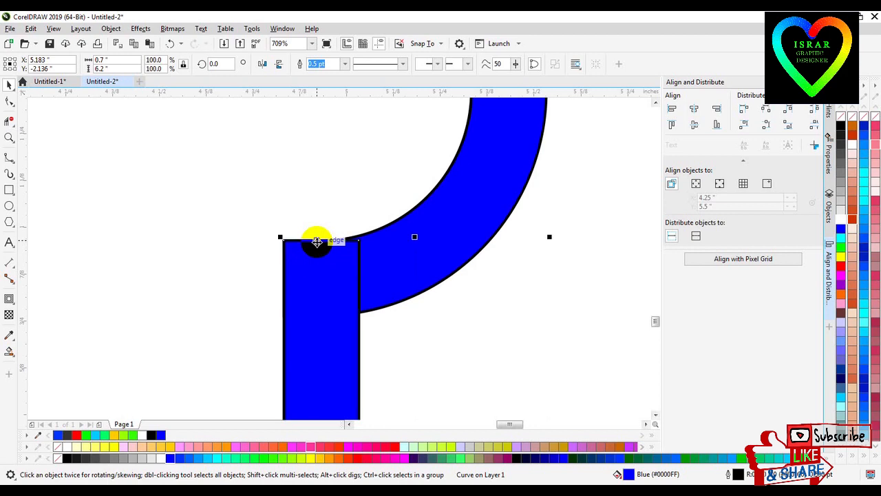
# Weld the upper band and its lower copy into one continuous border band, then clear the selection
pyautogui.keyDown('shift'); pyautogui.click(422, 225); pyautogui.keyUp('shift')
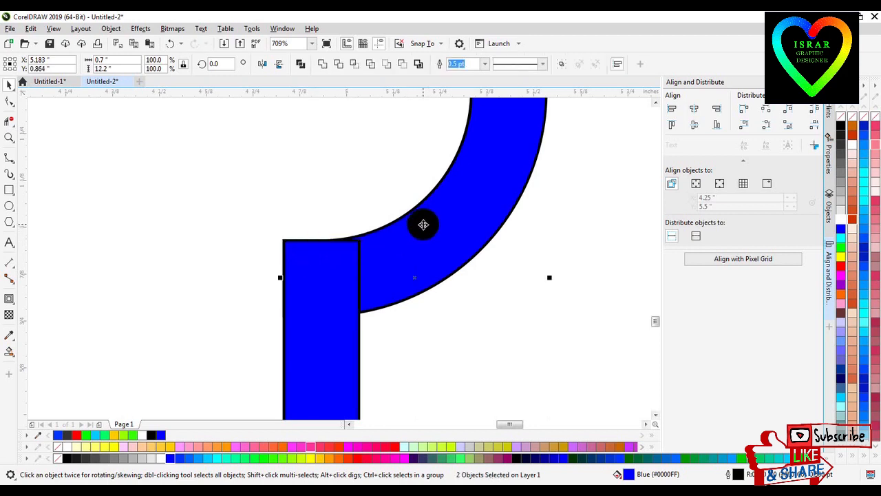
pyautogui.click(324, 63)
pyautogui.click(334, 160)
# Move the full-length border band to the page's left edge, centred at about X 0.454, Y 5.73 inches
pyautogui.press('z')
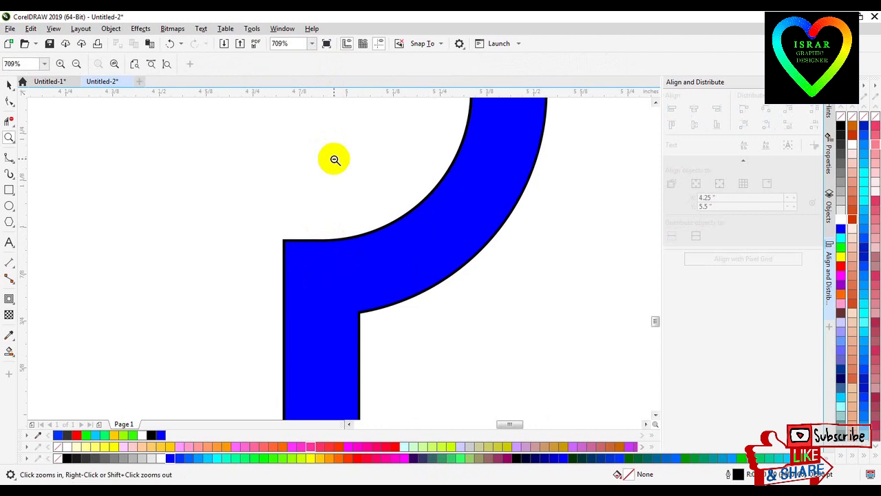
pyautogui.keyDown('shift'); pyautogui.click(335, 160); pyautogui.keyUp('shift')
pyautogui.keyDown('shift'); pyautogui.click(334, 160); pyautogui.keyUp('shift')
pyautogui.keyDown('shift'); pyautogui.click(334, 160); pyautogui.keyUp('shift')
pyautogui.keyDown('shift'); pyautogui.click(335, 160); pyautogui.keyUp('shift')
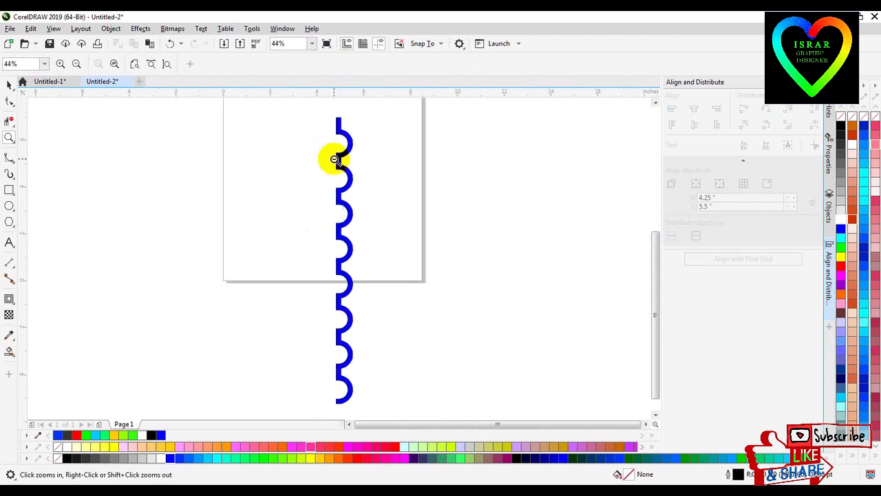
pyautogui.keyDown('shift'); pyautogui.click(334, 160); pyautogui.keyUp('shift')
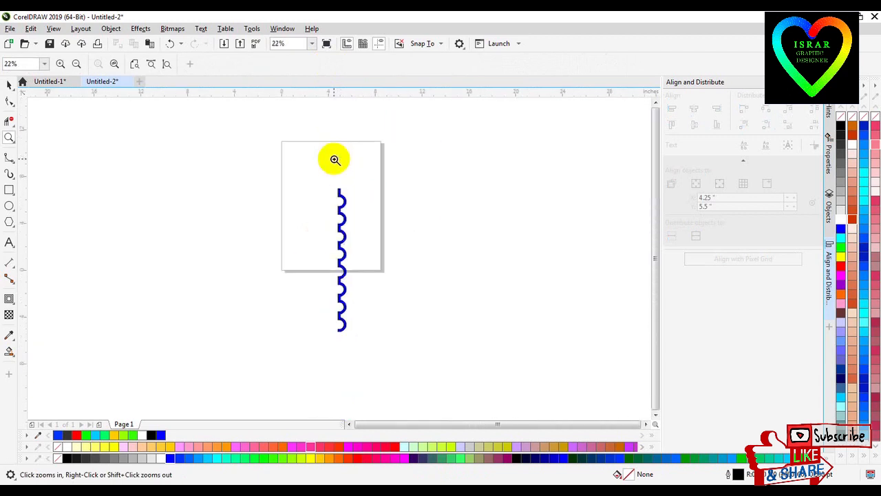
pyautogui.click(6, 84)
pyautogui.moveTo(281, 177); pyautogui.dragTo(363, 351)
pyautogui.moveTo(338, 259); pyautogui.dragTo(285, 204)
# Duplicate the border band horizontally about 1.5 inches to the right, keeping its vertical position
pyautogui.press('z')
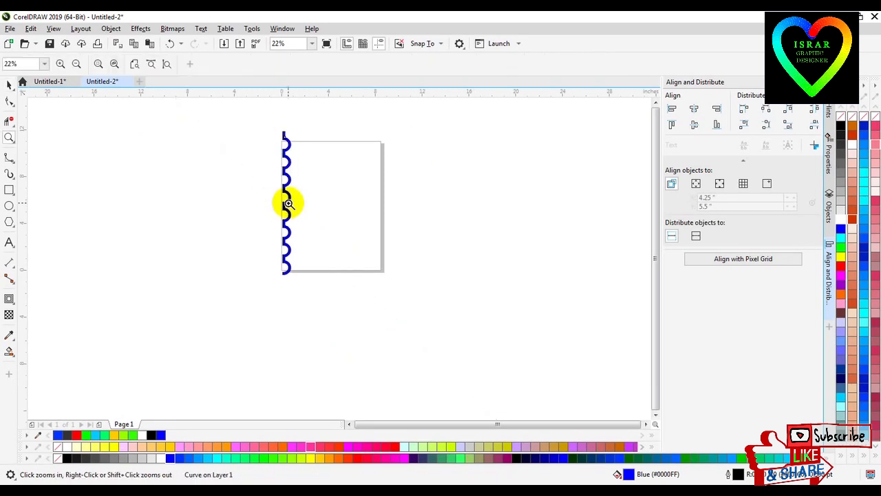
pyautogui.click(286, 199)
pyautogui.click(342, 255)
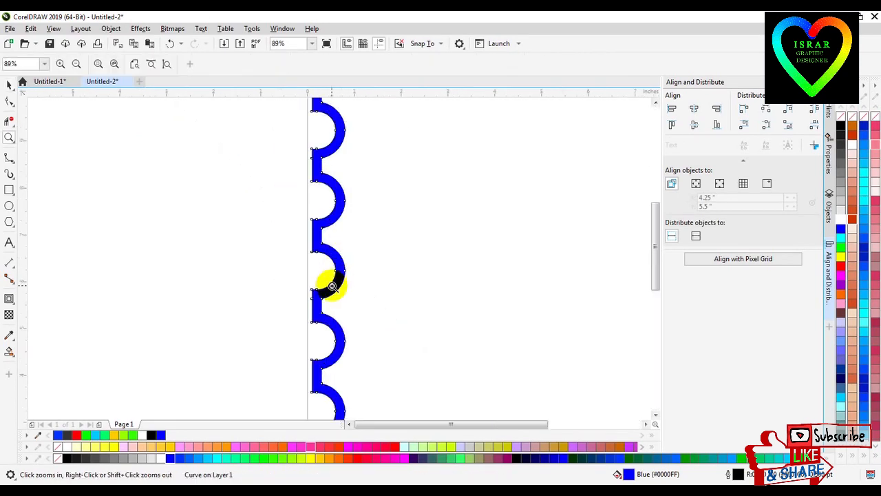
pyautogui.click(329, 284)
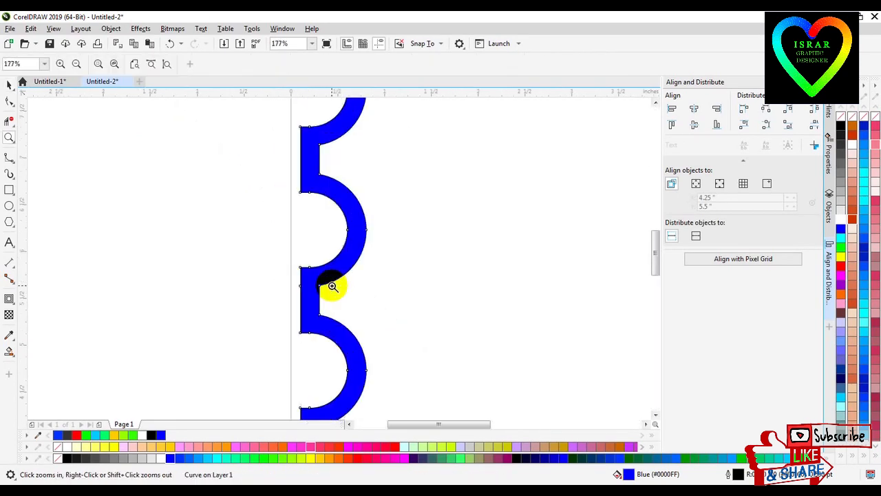
pyautogui.click(9, 84)
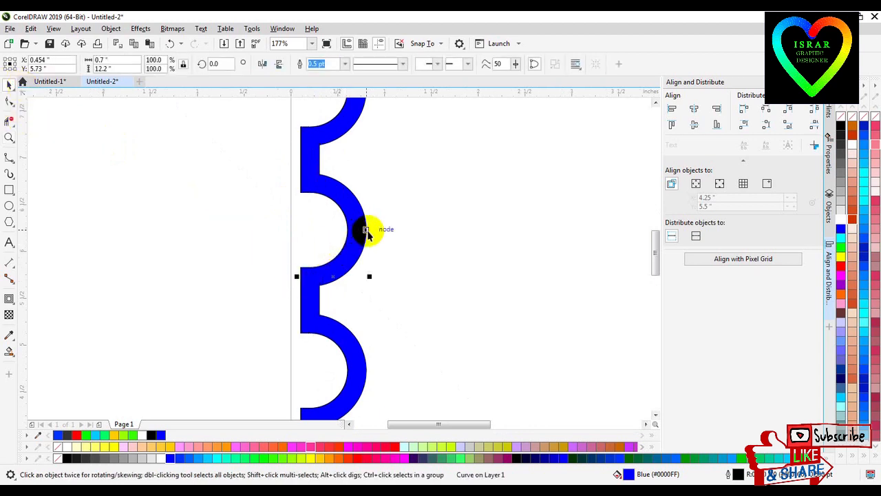
pyautogui.moveTo(364, 230); pyautogui.dragTo(504, 238)
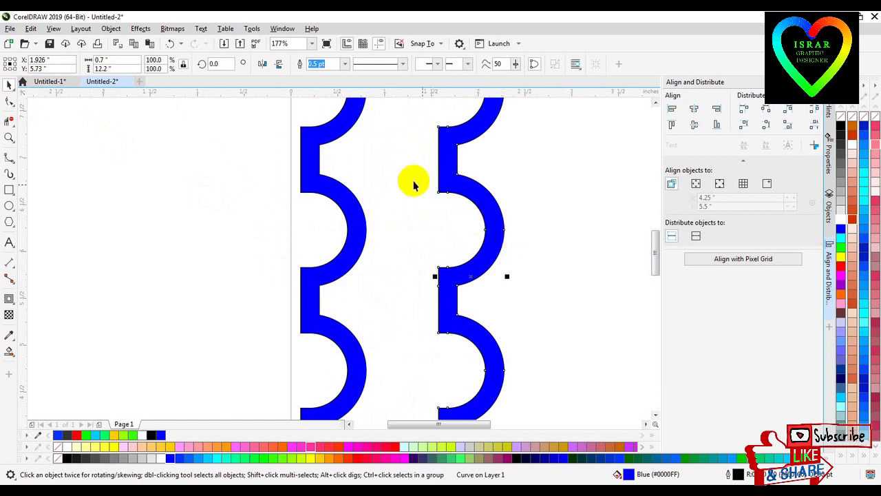
# Mirror the copied border band horizontally and move it against the first band so their curves touch, centred at about X 1.151 inches
pyautogui.click(259, 63)
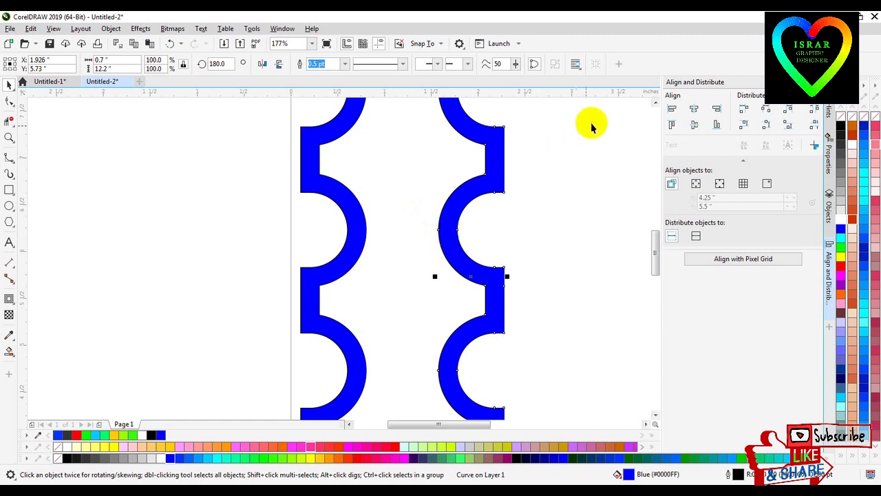
pyautogui.click(655, 103)
pyautogui.click(654, 105)
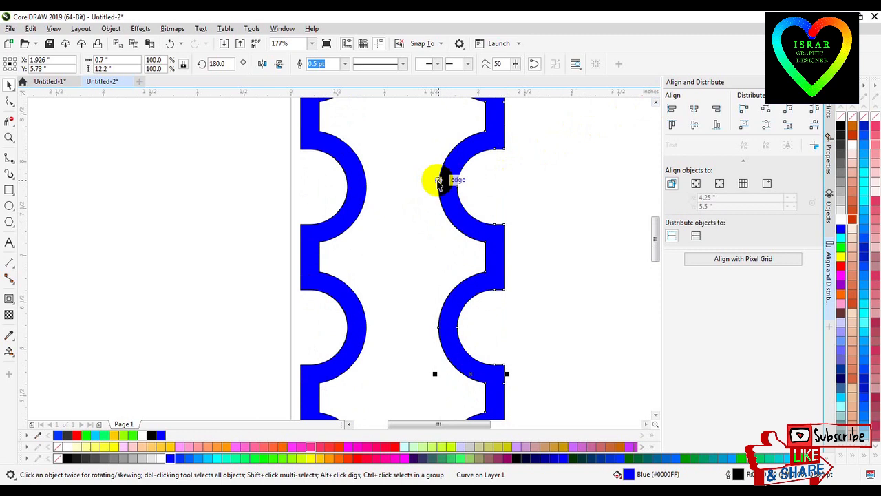
pyautogui.moveTo(441, 181); pyautogui.dragTo(368, 190)
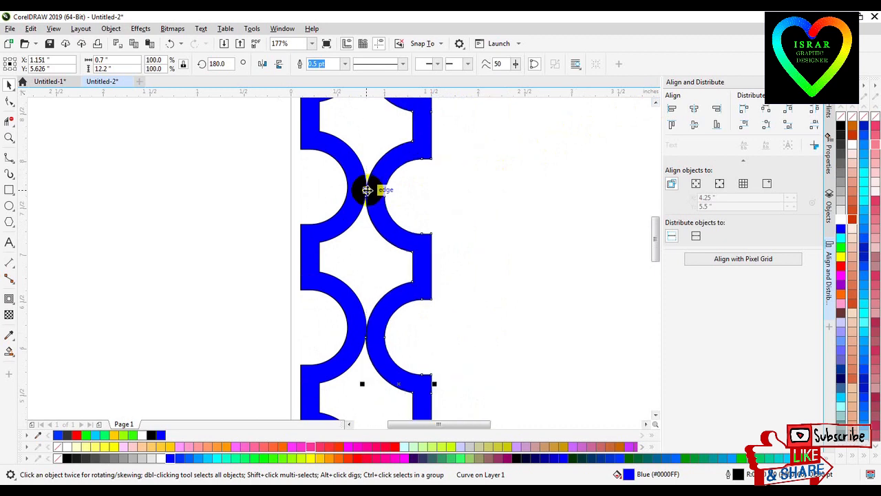
# Align the bottom edges of the two facing border bands, then clear the selection
pyautogui.press('z')
pyautogui.rightClick(395, 203)
pyautogui.rightClick(378, 246)
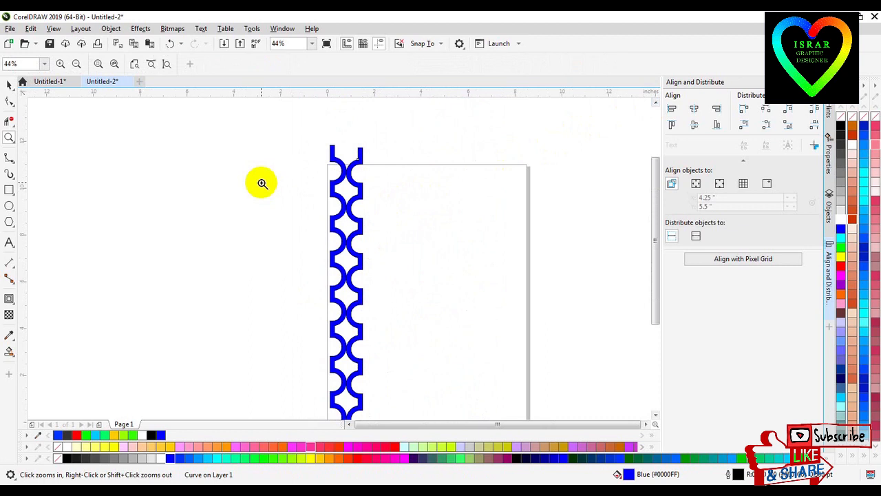
pyautogui.click(8, 84)
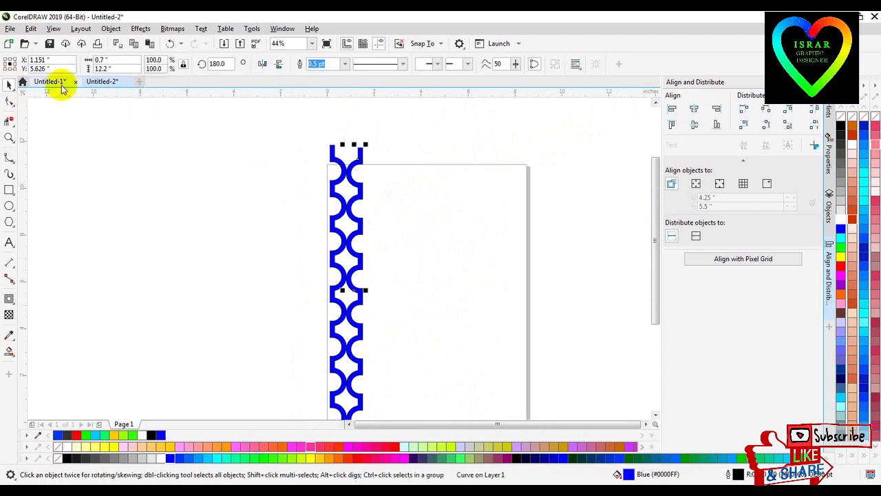
pyautogui.moveTo(290, 126); pyautogui.dragTo(429, 347)
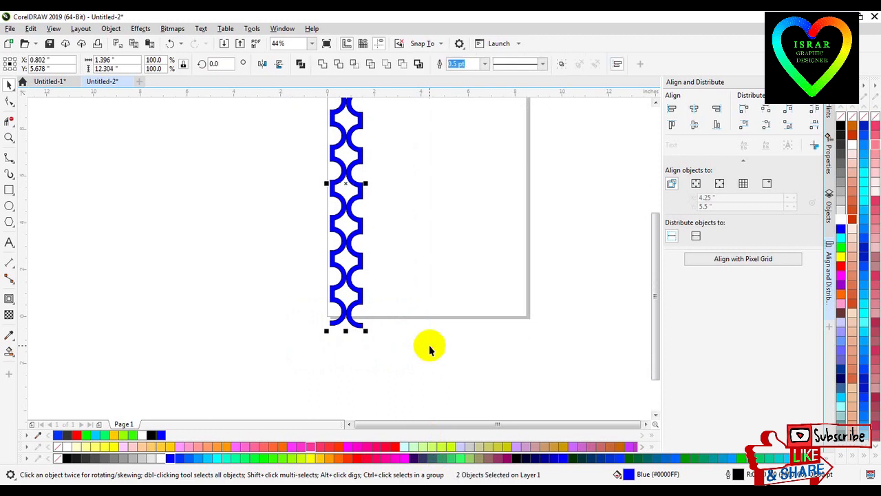
pyautogui.click(716, 124)
pyautogui.click(496, 198)
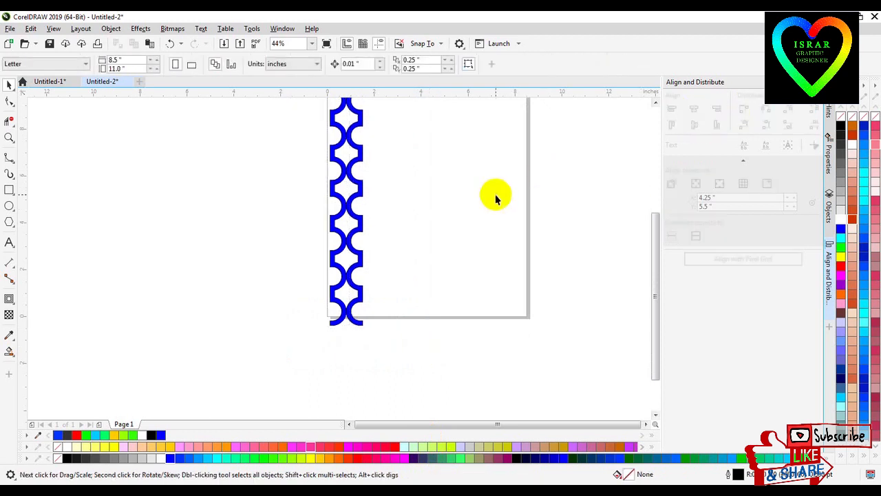
# Group the two facing border bands into one object
pyautogui.press('z')
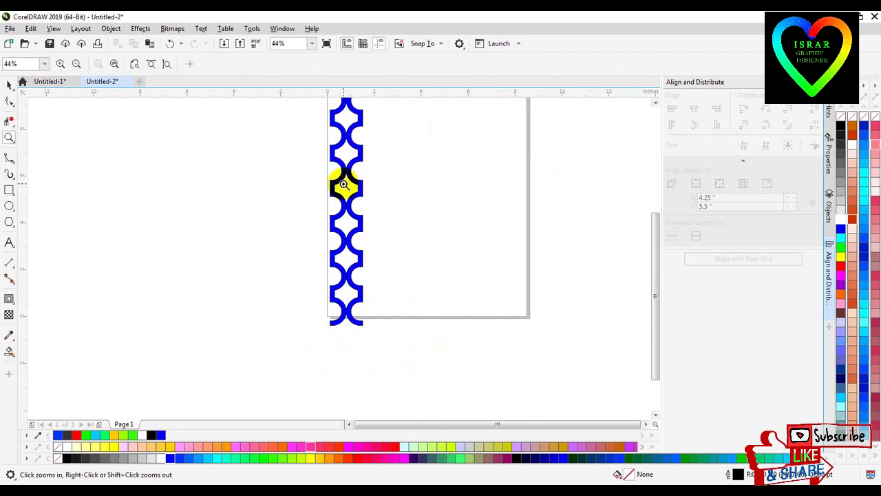
pyautogui.click(10, 84)
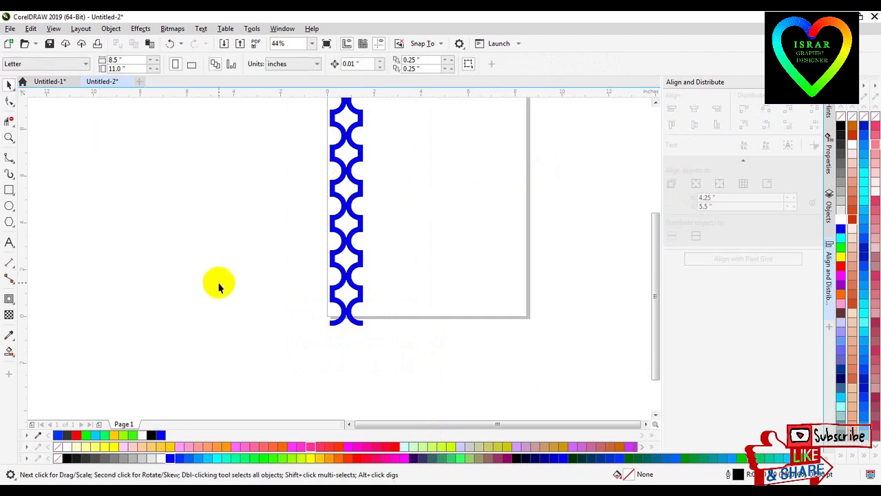
pyautogui.click(330, 296)
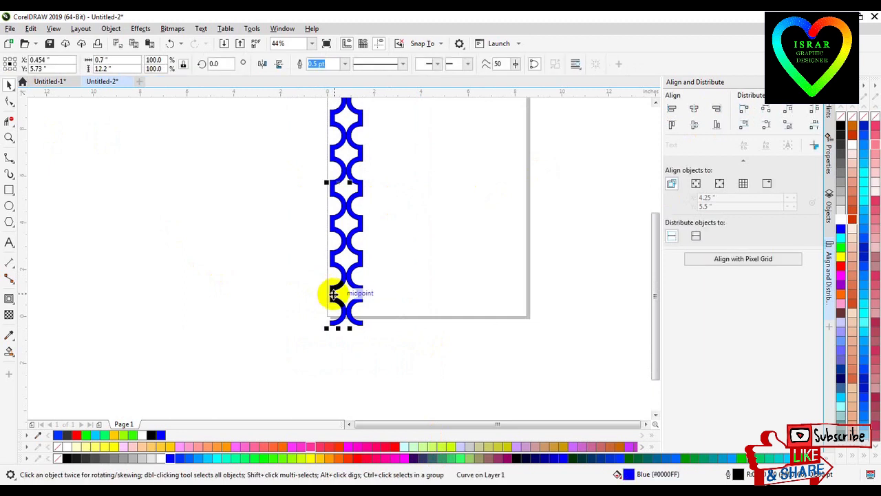
pyautogui.keyDown('shift'); pyautogui.click(360, 296); pyautogui.keyUp('shift')
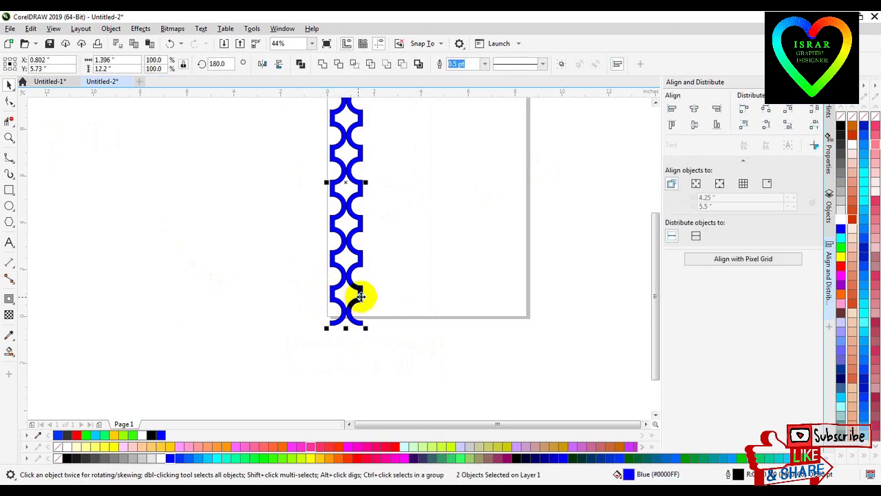
pyautogui.rightClick(360, 296)
pyautogui.click(374, 220)
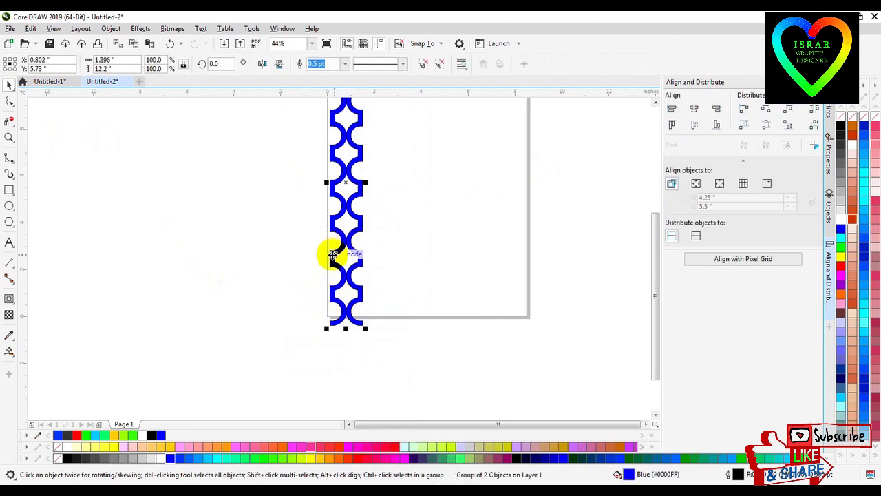
# Duplicate the grouped bands about 1.4 inches to the right, edge to edge, and repeat until there are eleven copies across
pyautogui.moveTo(333, 254); pyautogui.dragTo(363, 256)
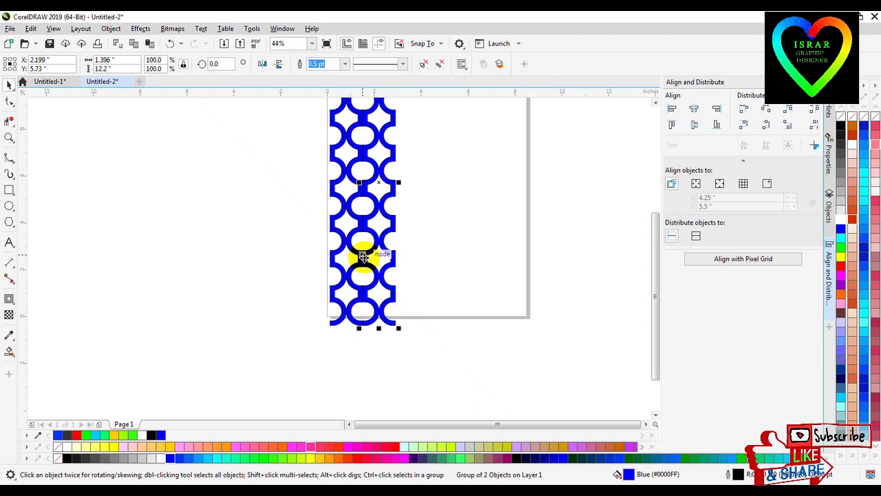
pyautogui.hotkey('ctrl', 'r')
pyautogui.hotkey('ctrl', 'r')
pyautogui.hotkey('ctrl', 'r')
pyautogui.hotkey('ctrl', 'r')
pyautogui.hotkey('ctrl', 'r')
pyautogui.hotkey('ctrl', 'r')
pyautogui.hotkey('ctrl', 'r')
pyautogui.hotkey('ctrl', 'r')
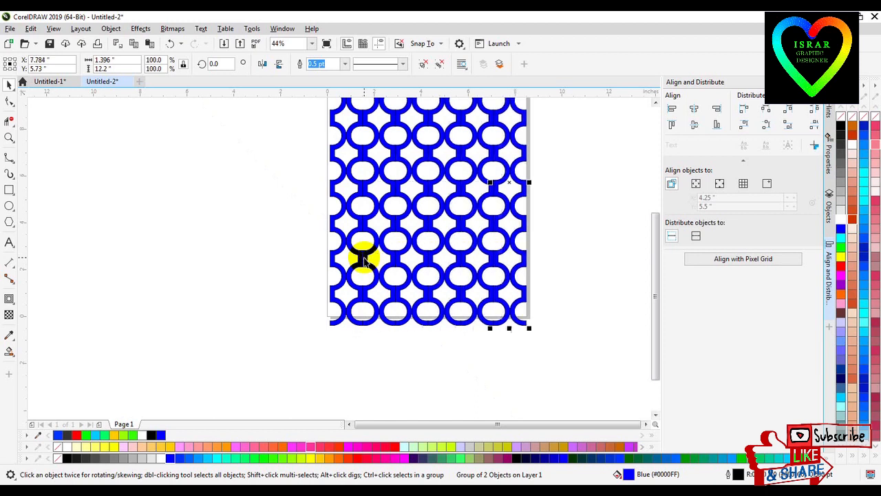
pyautogui.hotkey('ctrl', 'r')
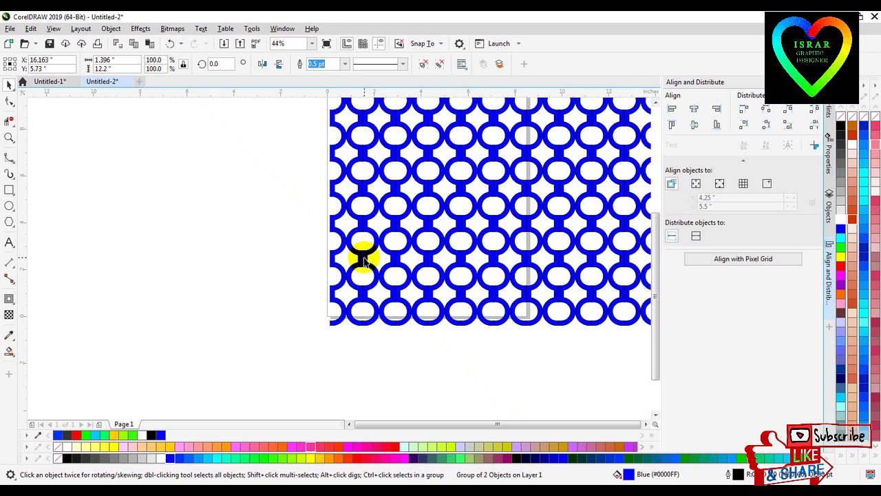
# Examine the repeated pattern as a whole and up close where neighbouring groups meet
pyautogui.press('z')
pyautogui.rightClick(404, 163)
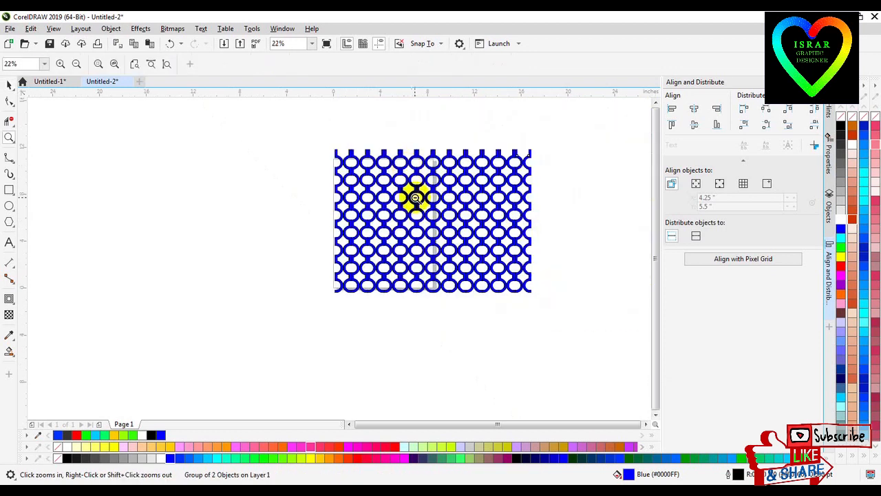
pyautogui.click(398, 200)
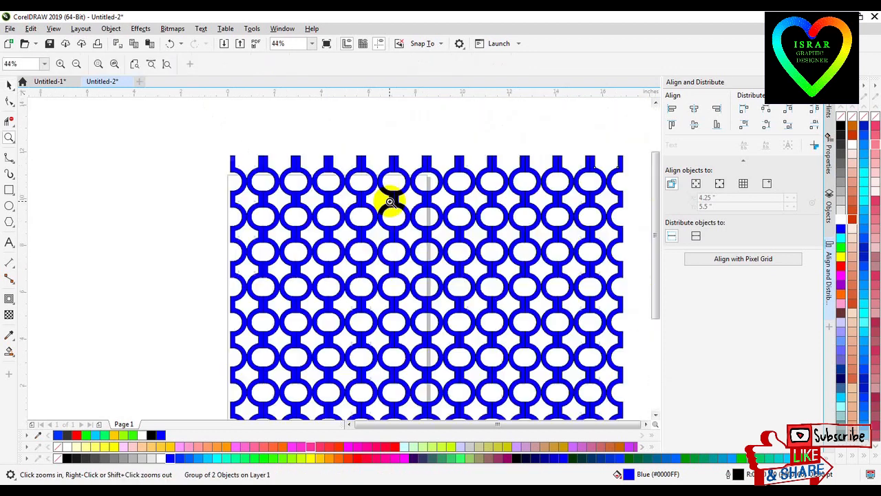
pyautogui.click(303, 260)
pyautogui.click(304, 243)
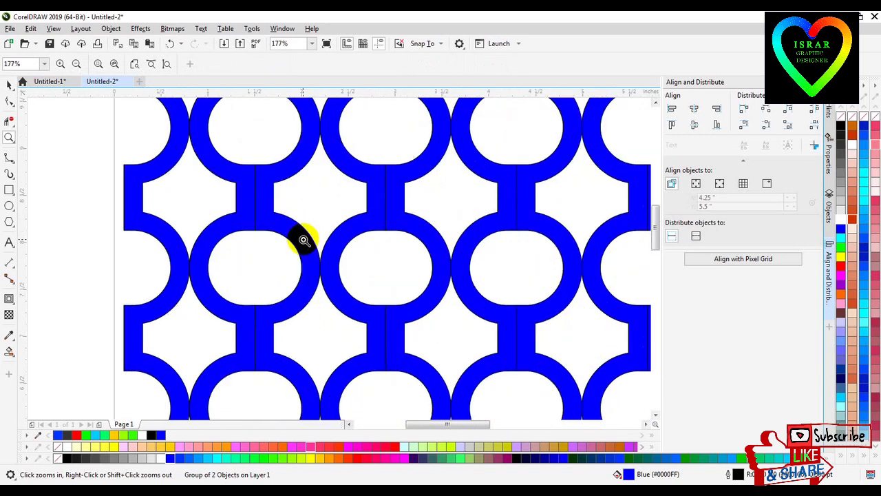
pyautogui.rightClick(289, 264)
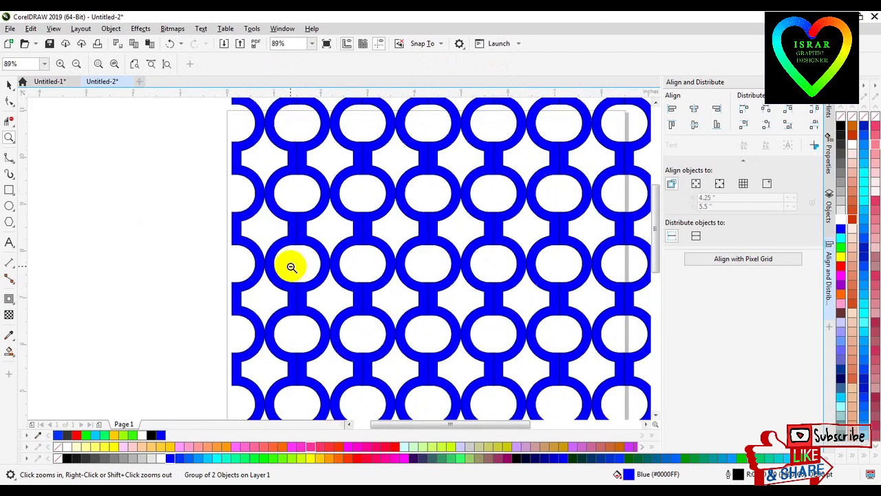
pyautogui.rightClick(291, 266)
pyautogui.rightClick(317, 298)
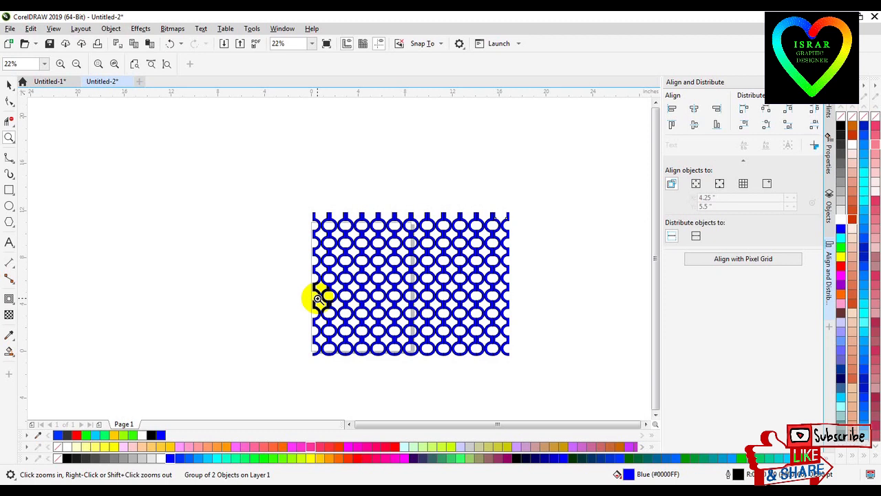
# Remove the outline from all twelve band groups of the pattern
pyautogui.click(9, 84)
pyautogui.moveTo(282, 188); pyautogui.dragTo(559, 385)
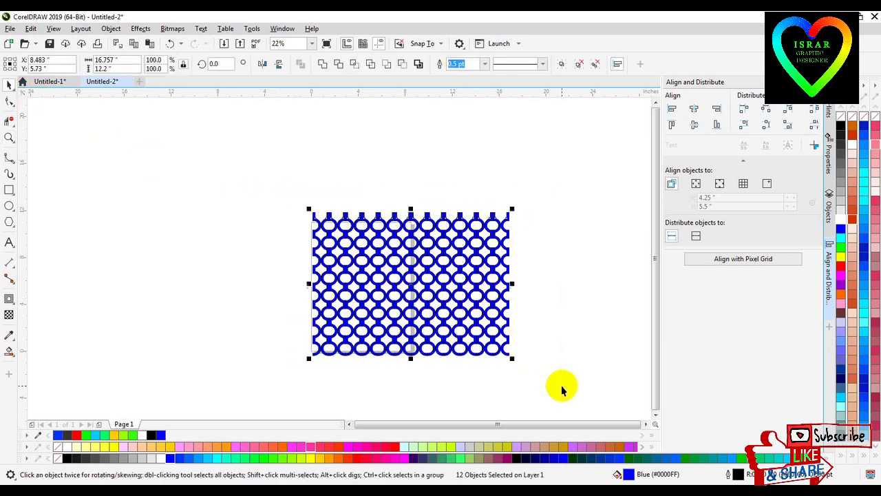
pyautogui.rightClick(840, 114)
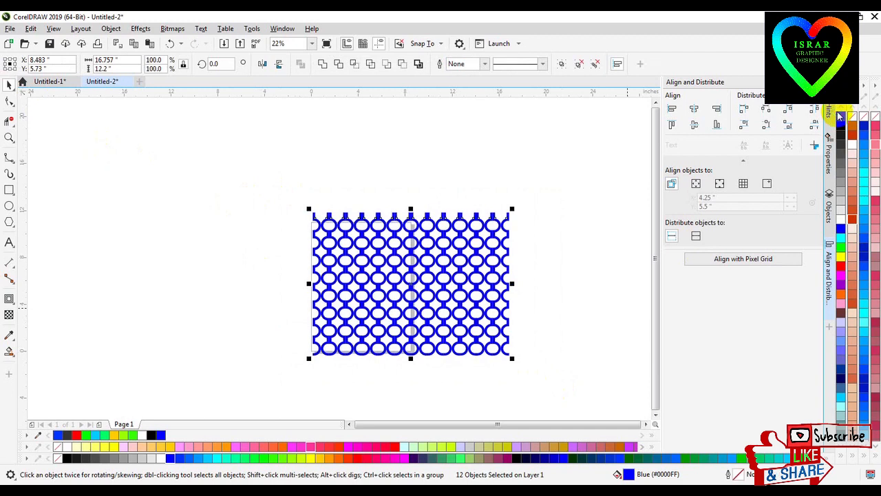
# Inspect the outline-free blue pattern at several magnifications, checking the seams between adjoining bands
pyautogui.press('z')
pyautogui.click(457, 305)
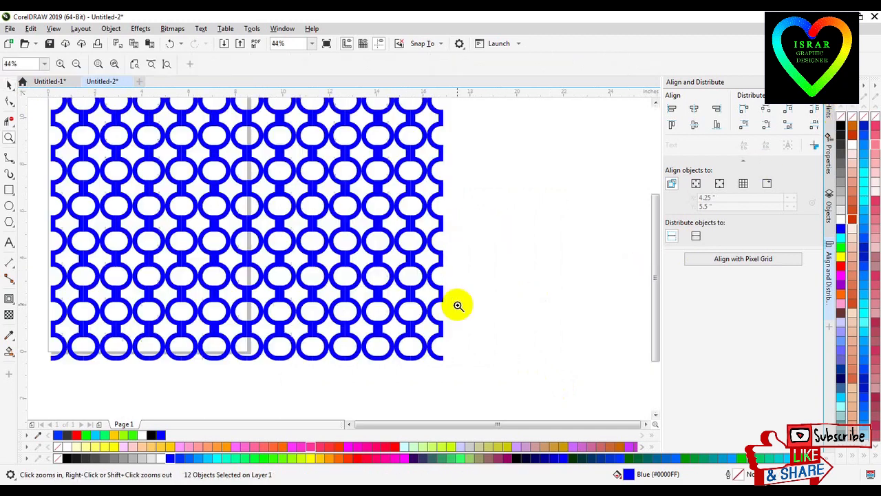
pyautogui.click(303, 234)
pyautogui.click(344, 266)
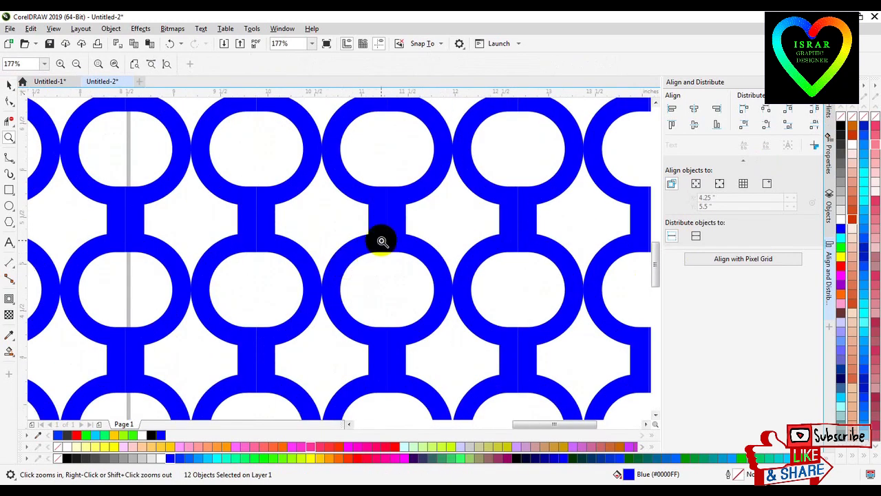
pyautogui.click(381, 240)
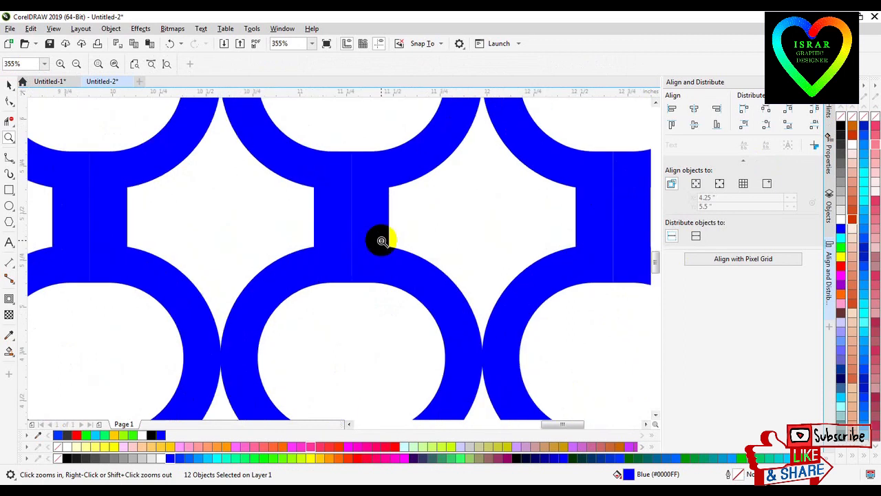
pyautogui.keyDown('shift'); pyautogui.click(381, 240); pyautogui.keyUp('shift')
pyautogui.keyDown('shift'); pyautogui.click(382, 241); pyautogui.keyUp('shift')
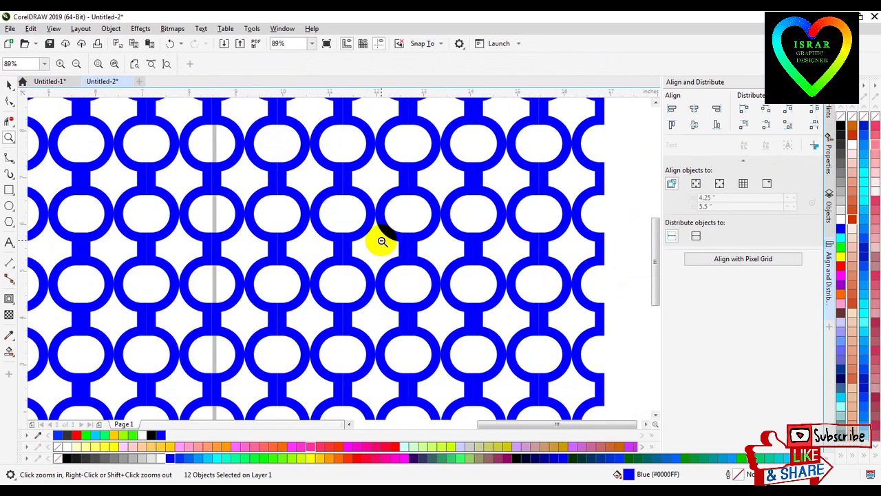
pyautogui.click(345, 232)
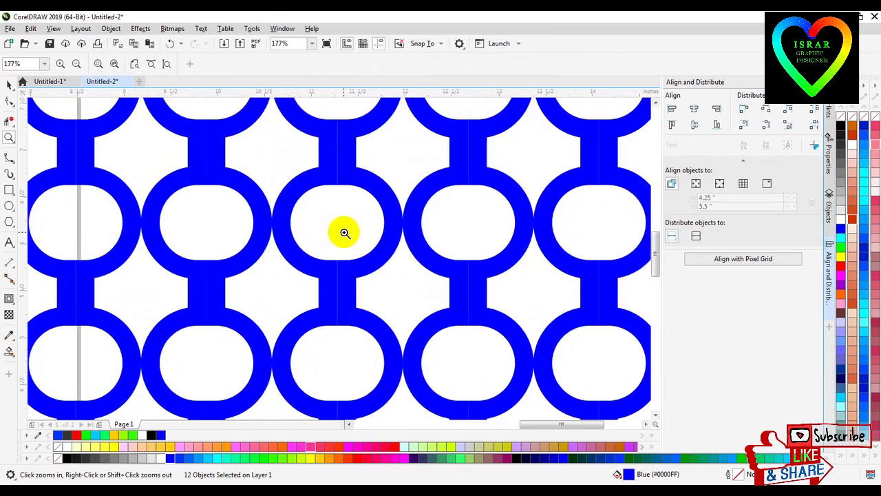
pyautogui.keyDown('shift'); pyautogui.click(344, 233); pyautogui.keyUp('shift')
pyautogui.keyDown('shift'); pyautogui.click(342, 234); pyautogui.keyUp('shift')
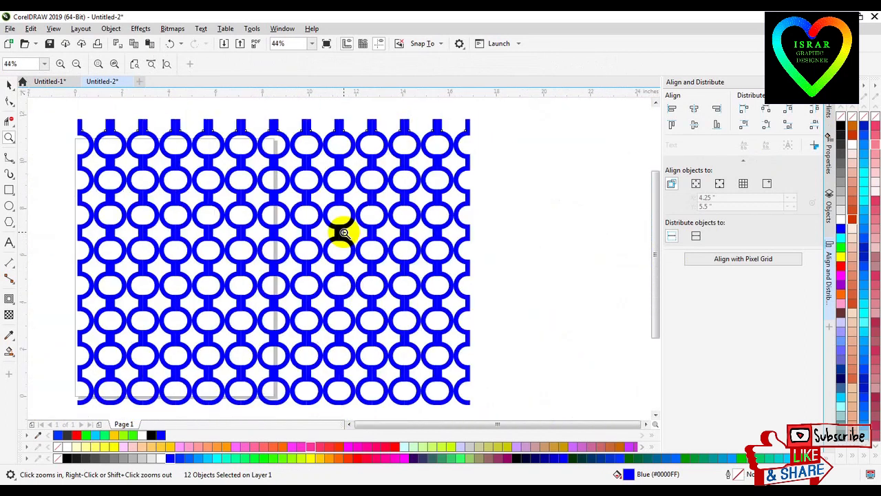
pyautogui.keyDown('shift'); pyautogui.click(302, 277); pyautogui.keyUp('shift')
pyautogui.click(266, 279)
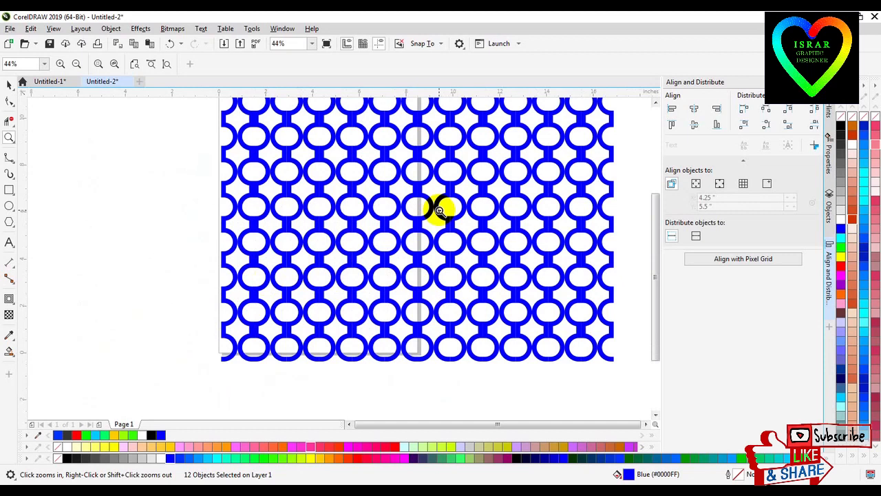
pyautogui.click(439, 210)
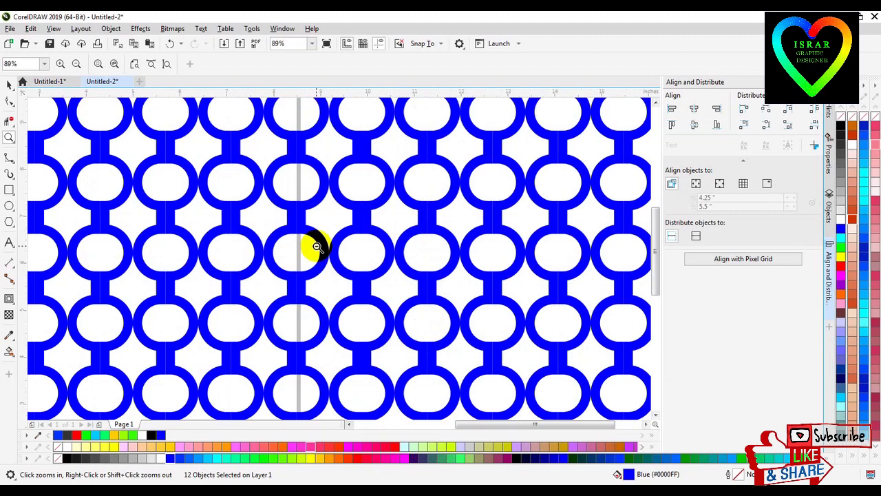
pyautogui.rightClick(316, 246)
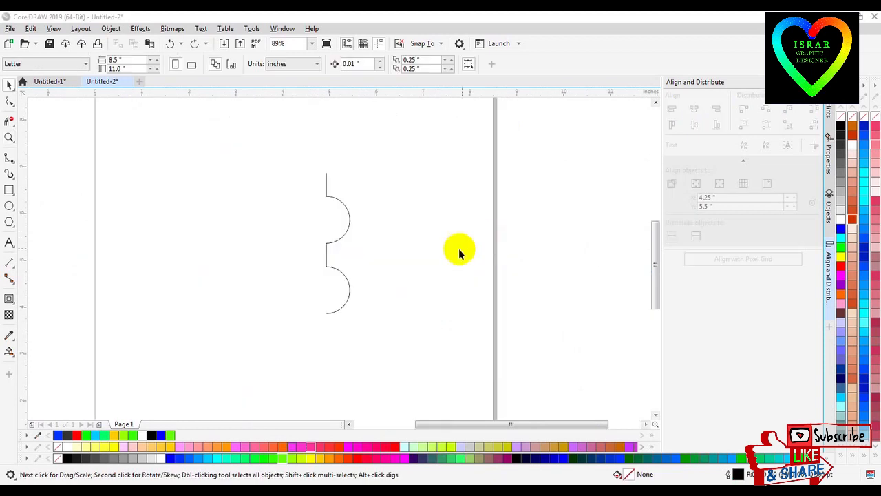
# Mirror the lower curve segment horizontally and move it about 0.5 inches left so its line starts at the upper segment's lower end
pyautogui.click(340, 275)
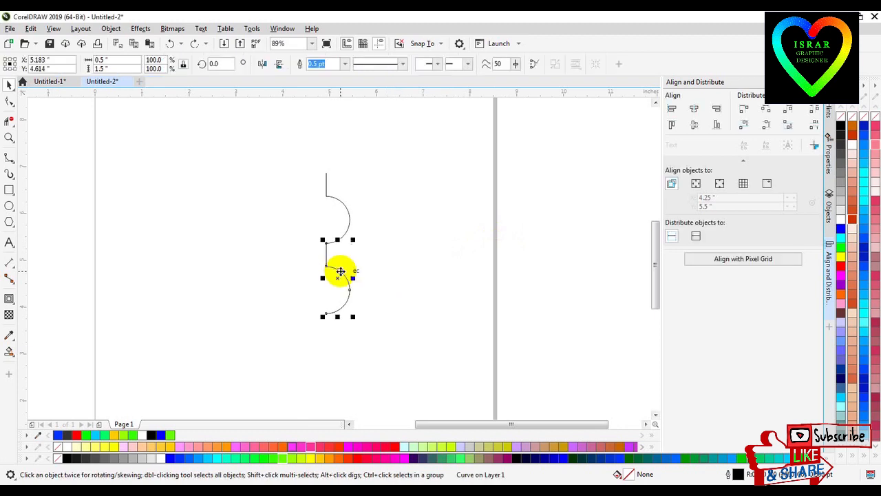
pyautogui.click(262, 63)
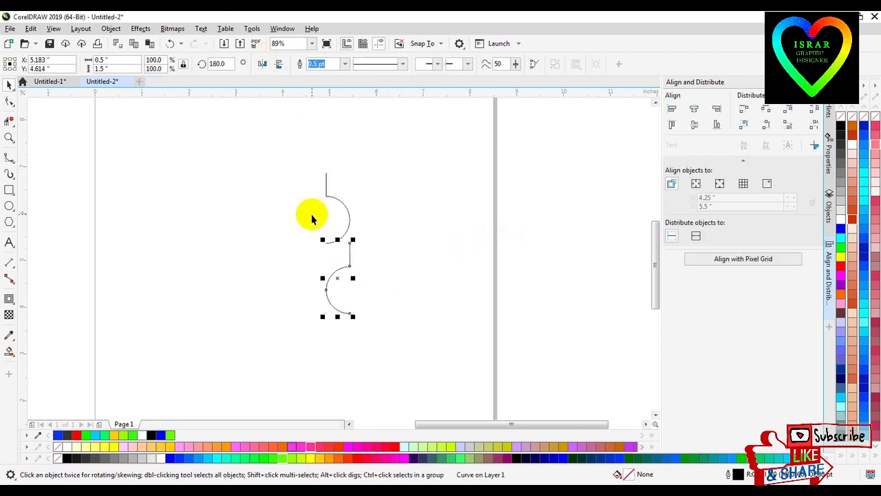
pyautogui.press('z')
pyautogui.click(349, 245)
pyautogui.click(335, 258)
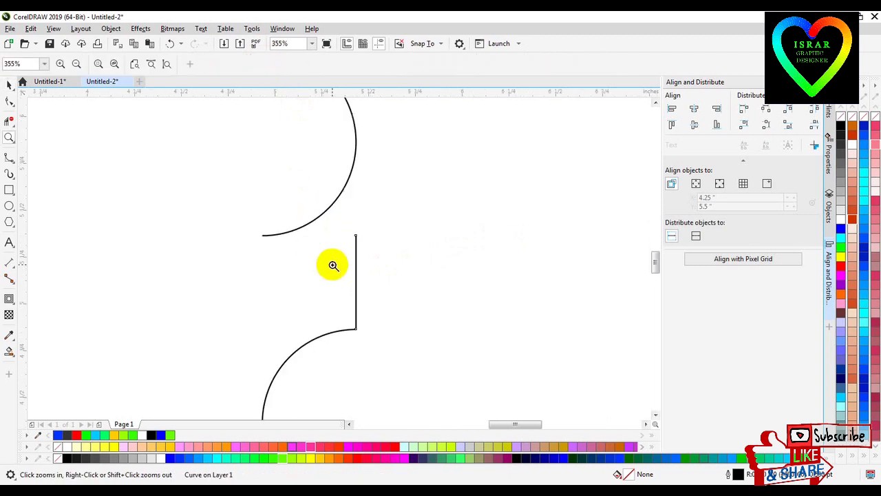
pyautogui.click(9, 84)
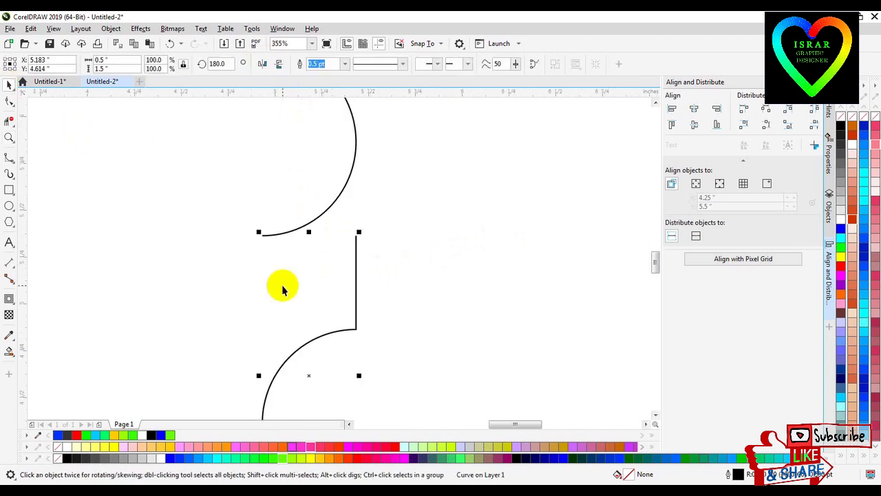
pyautogui.moveTo(356, 234); pyautogui.dragTo(262, 235)
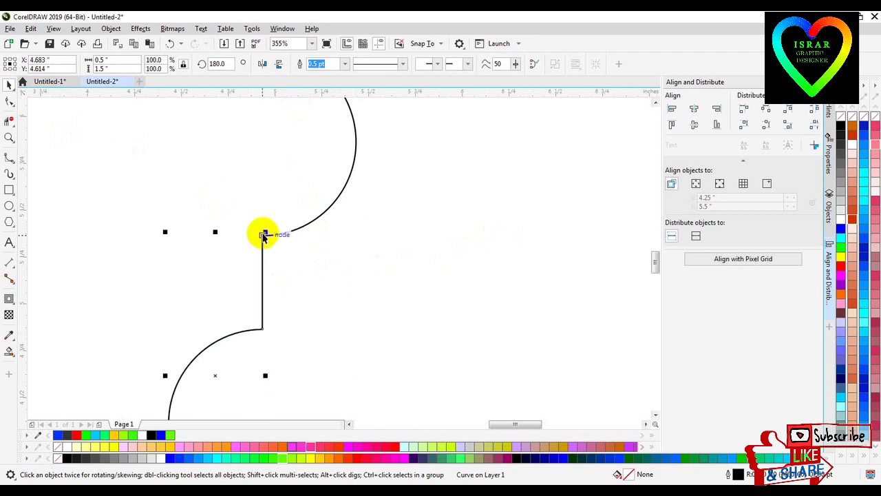
pyautogui.click(305, 282)
pyautogui.press('z')
pyautogui.rightClick(280, 252)
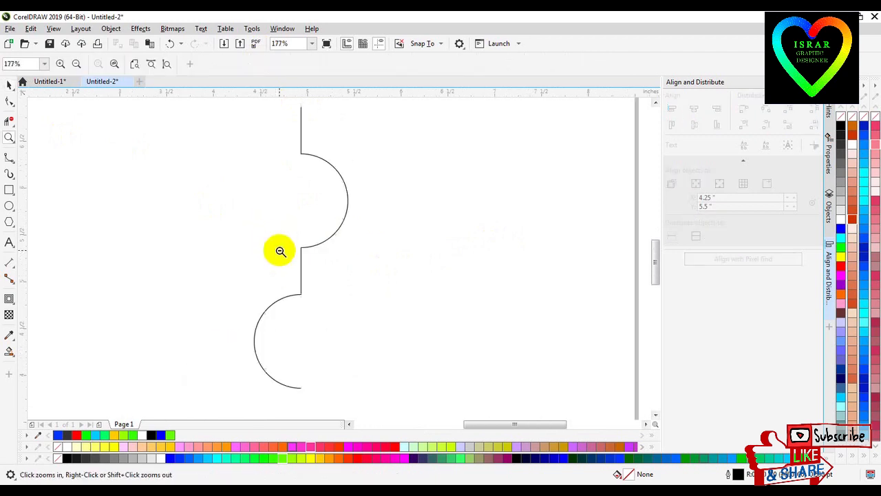
# Combine the upper and lower curve segments into one curve object
pyautogui.click(9, 84)
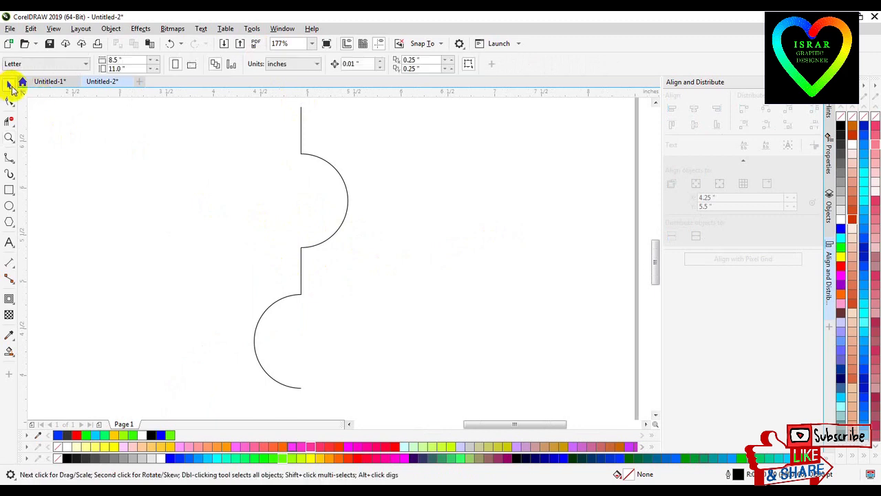
pyautogui.click(348, 203)
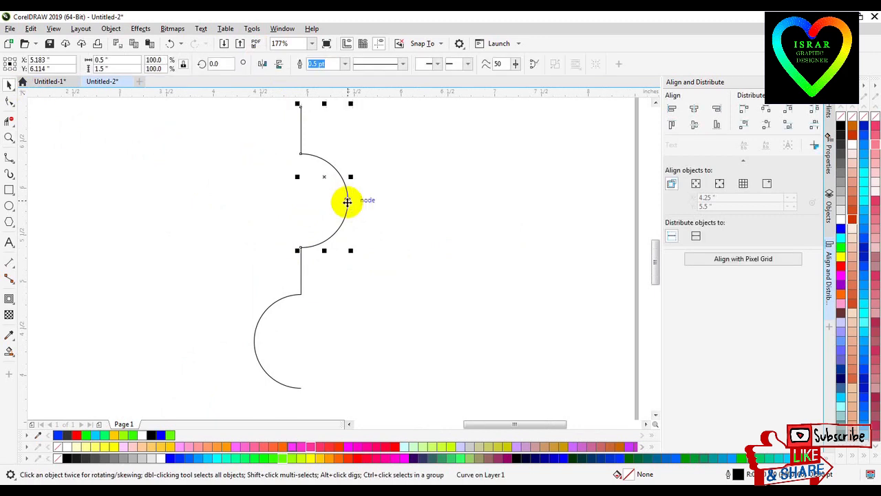
pyautogui.keyDown('shift'); pyautogui.click(282, 298); pyautogui.keyUp('shift')
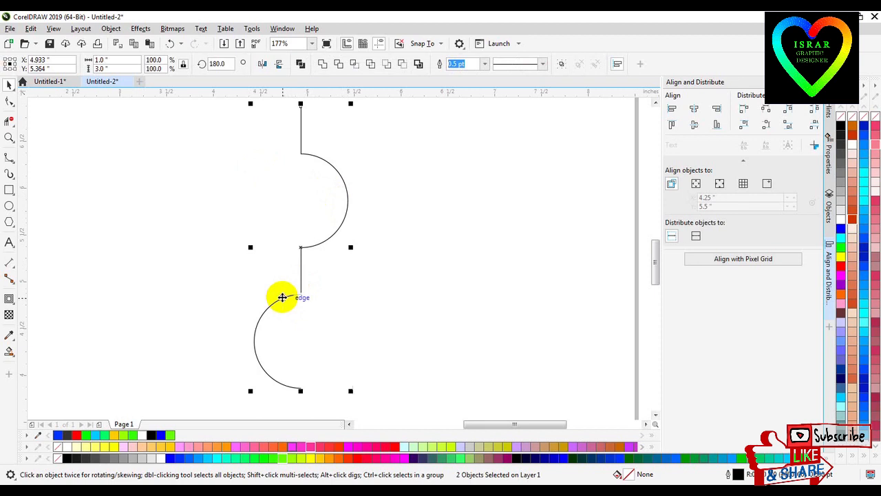
pyautogui.click(300, 63)
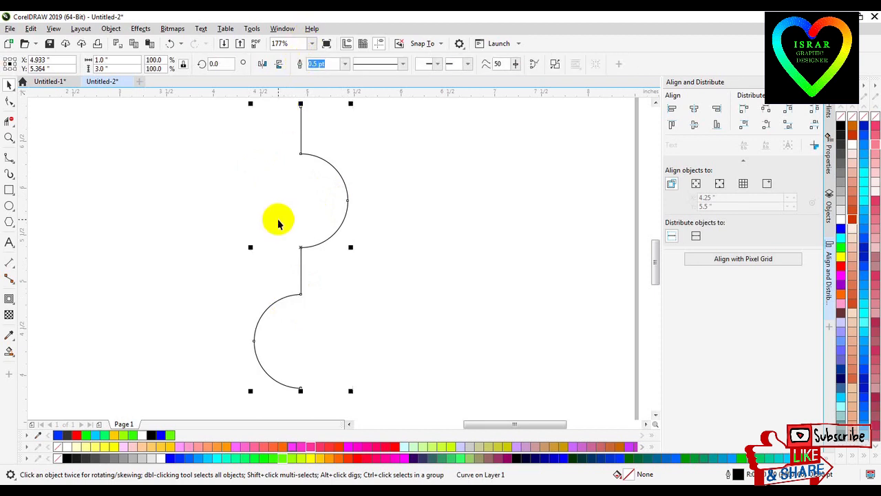
# Join the two overlapping end nodes where the upper and lower segments meet into a single node
pyautogui.moveTo(278, 224); pyautogui.dragTo(301, 262)
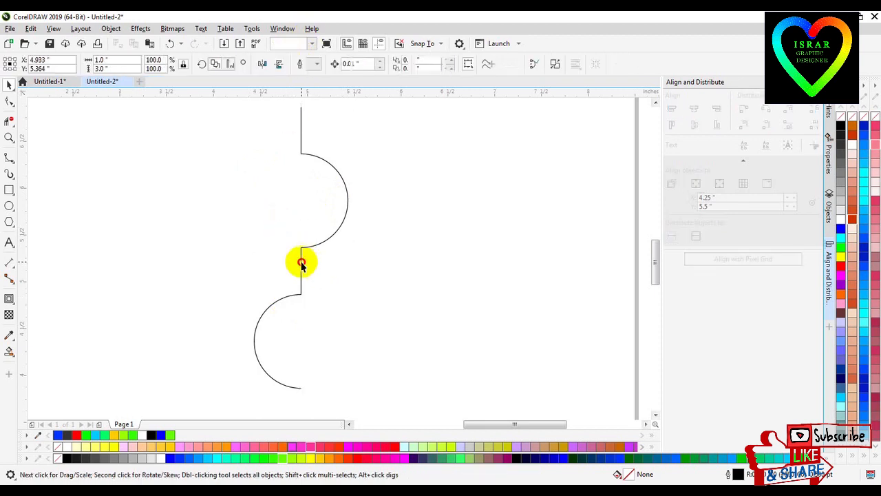
pyautogui.doubleClick(301, 262)
pyautogui.moveTo(288, 232); pyautogui.dragTo(330, 295)
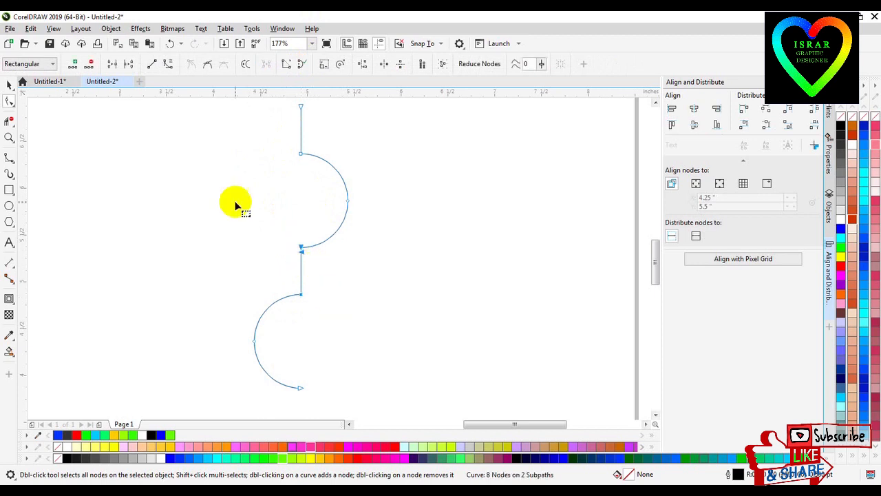
pyautogui.click(112, 64)
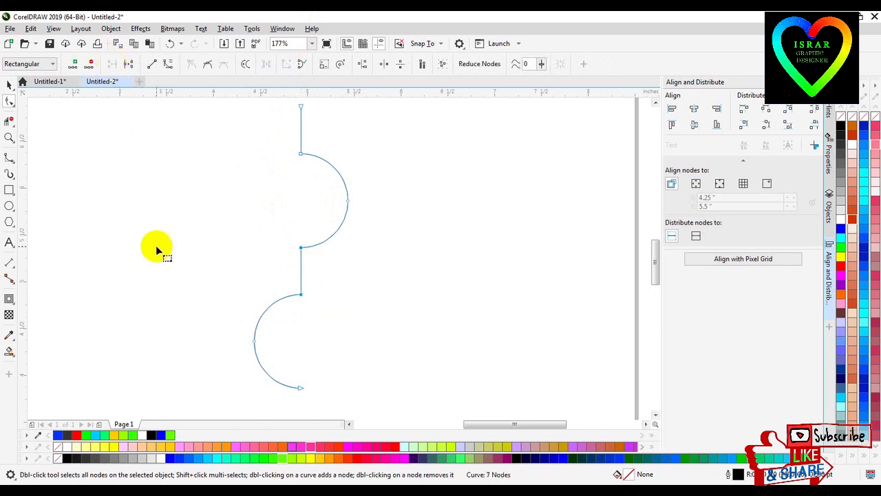
pyautogui.click(8, 83)
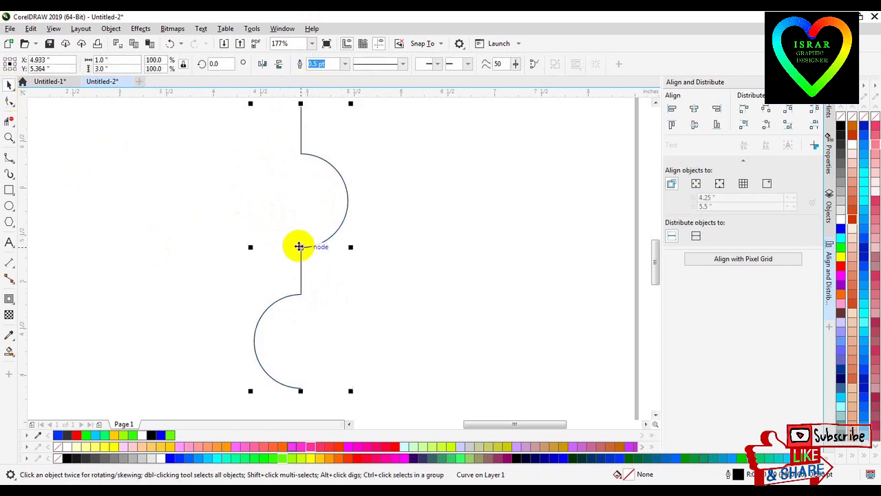
# Add a one-step outside contour with a 0.1 inch offset around the joined curve
pyautogui.click(9, 298)
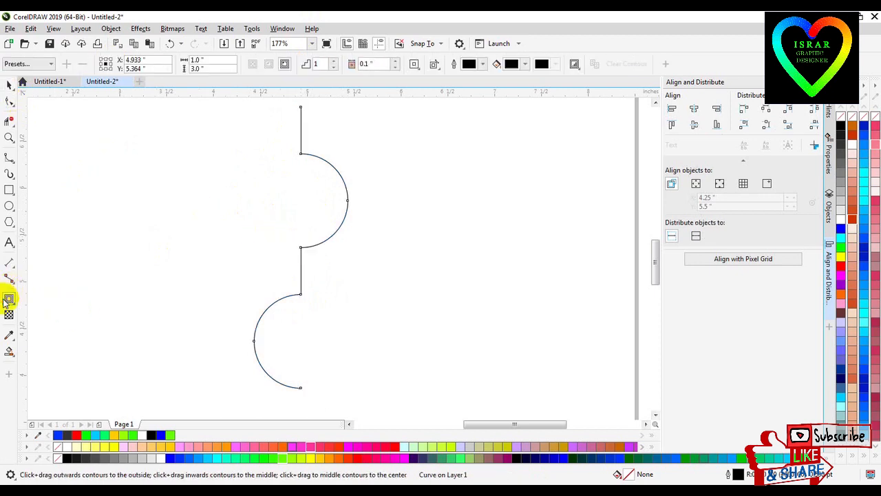
pyautogui.click(286, 67)
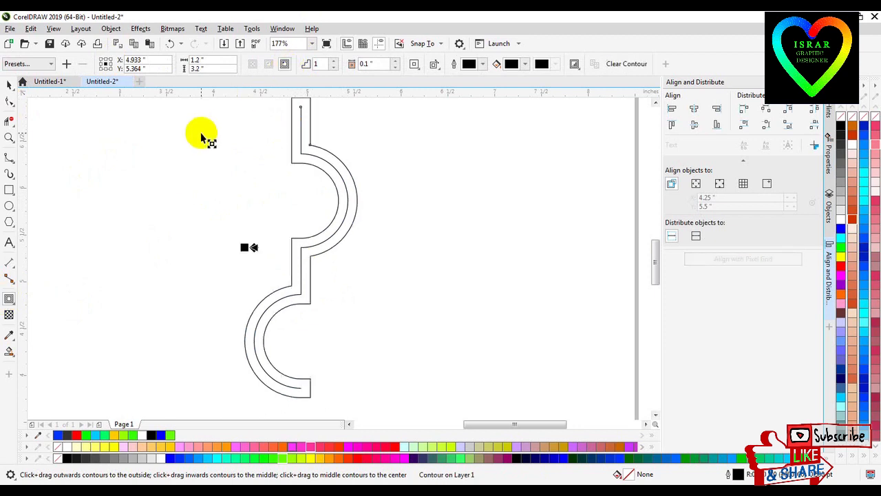
pyautogui.click(9, 84)
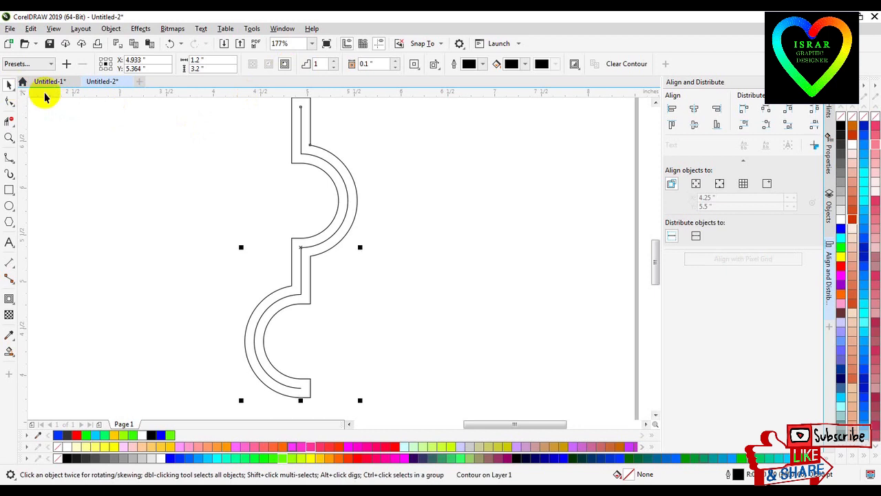
# Break the contour apart and delete the original centre curve, keeping only the outlined band
pyautogui.rightClick(333, 182)
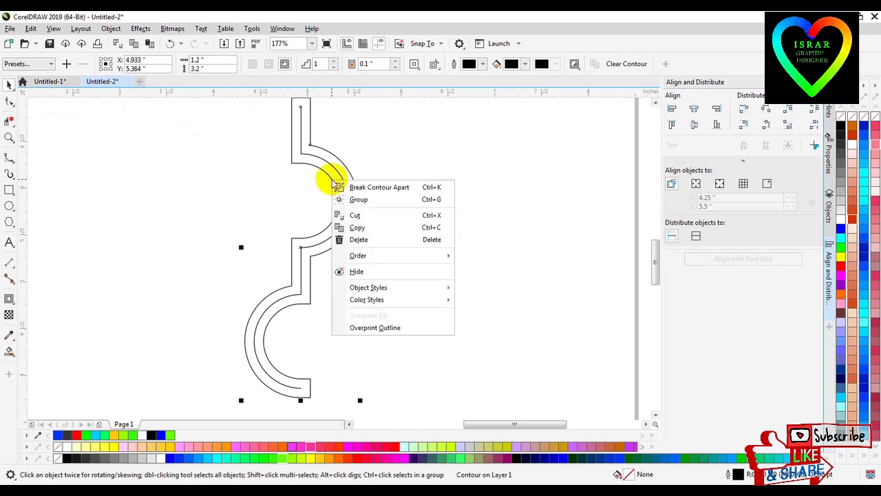
pyautogui.click(354, 188)
pyautogui.click(238, 189)
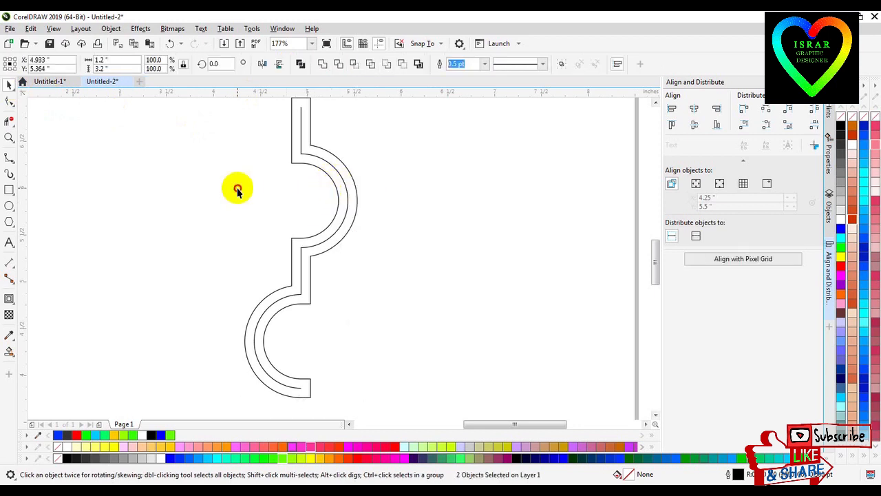
pyautogui.click(346, 187)
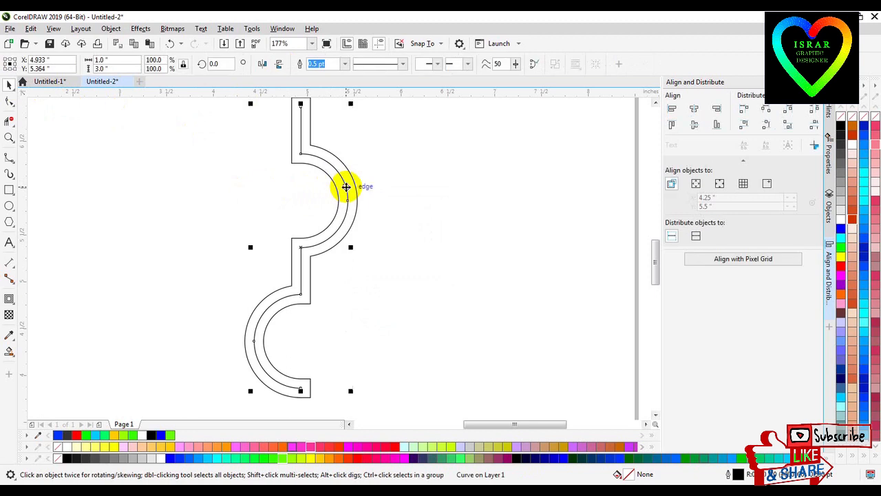
pyautogui.press('Delete')
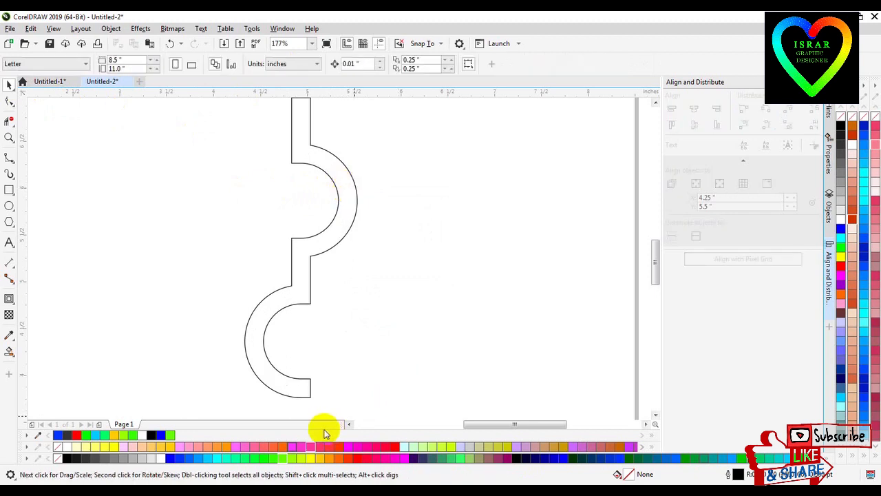
# Fill the curved band with the green colour #00FF99
pyautogui.click(236, 458)
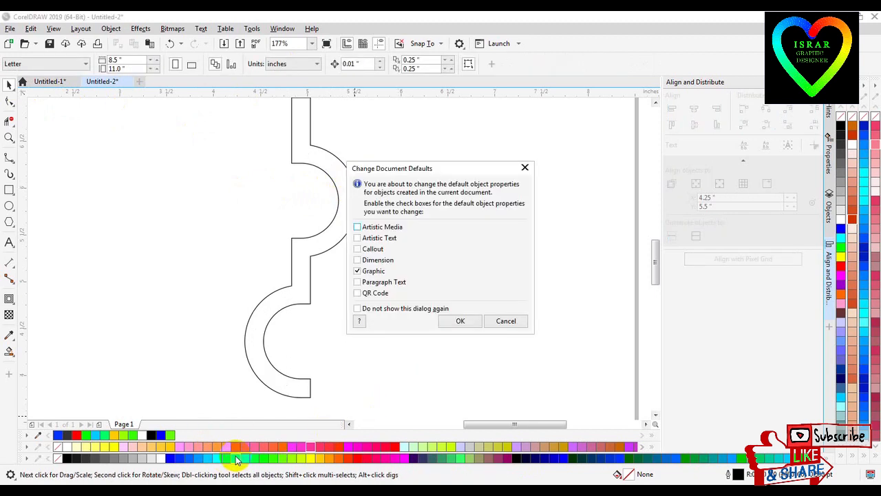
pyautogui.click(505, 319)
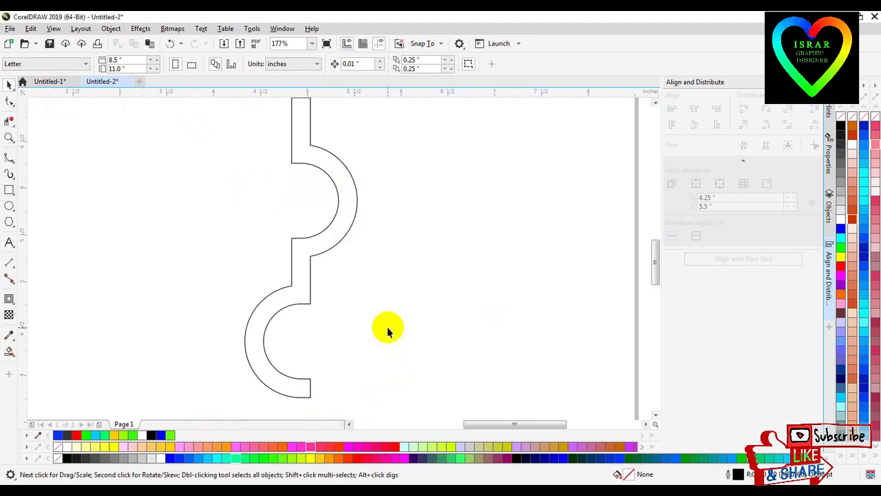
pyautogui.click(306, 296)
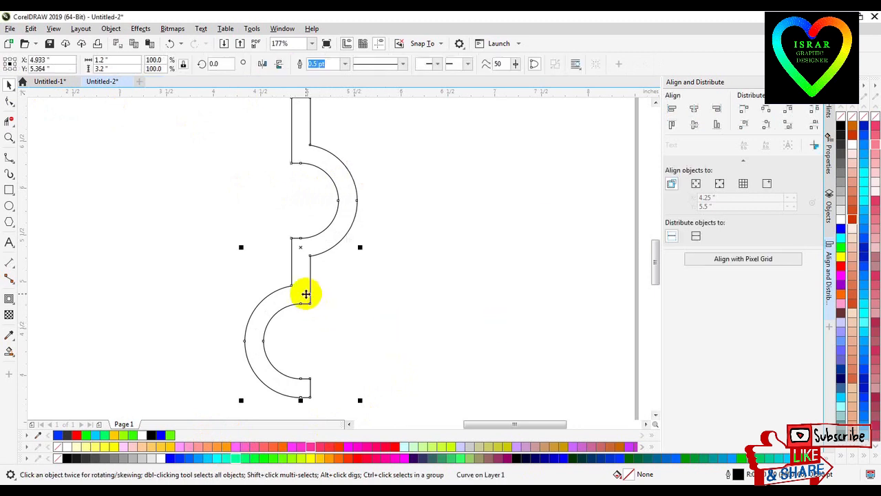
pyautogui.click(234, 459)
# Duplicate the green band about 0.9 inches to the right and mirror the copy horizontally
pyautogui.press('z')
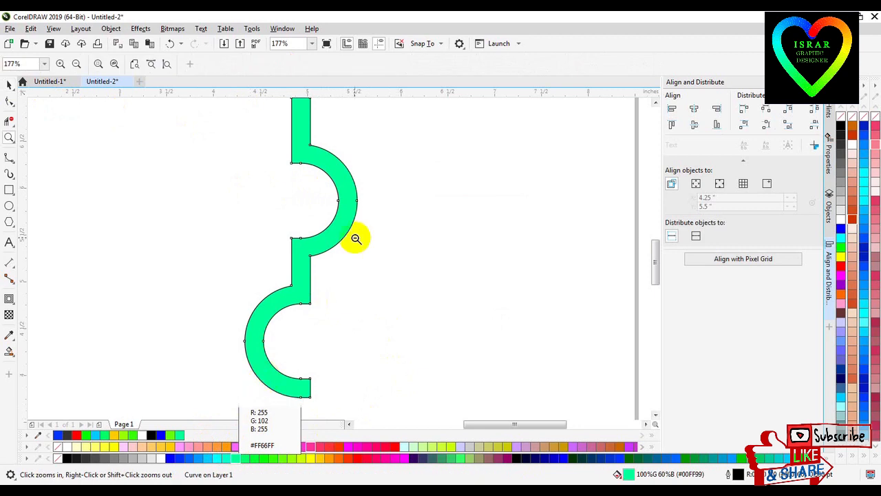
pyautogui.keyDown('shift'); pyautogui.click(356, 238); pyautogui.keyUp('shift')
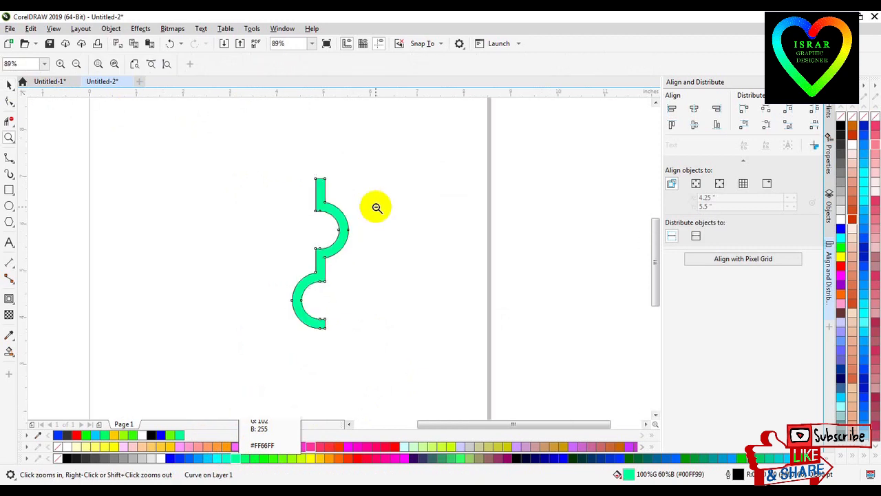
pyautogui.click(9, 86)
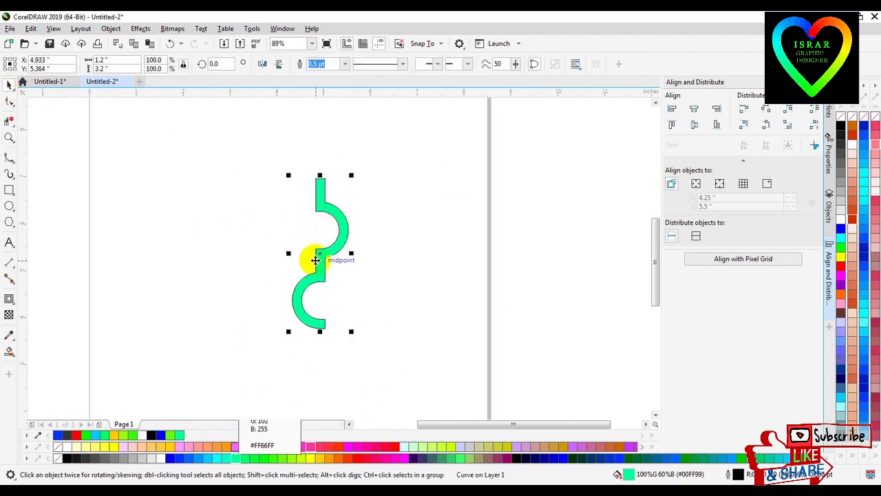
pyautogui.moveTo(291, 303); pyautogui.dragTo(334, 306)
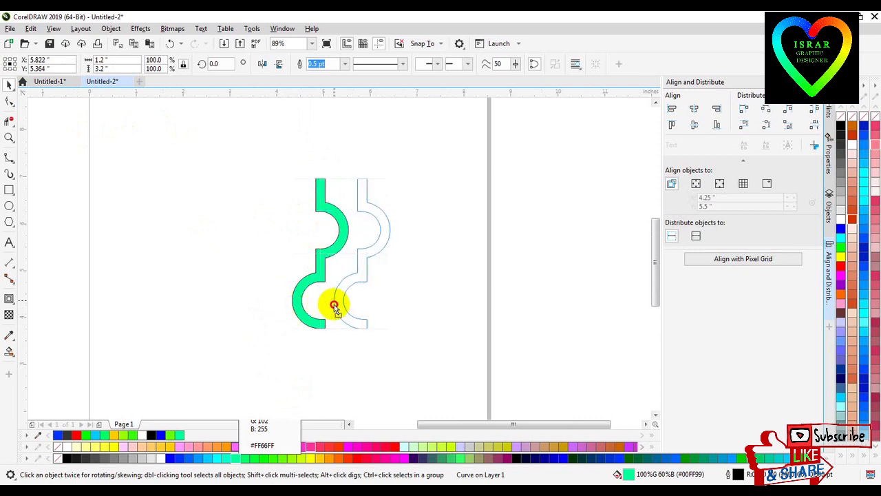
pyautogui.moveTo(334, 306); pyautogui.dragTo(334, 304)
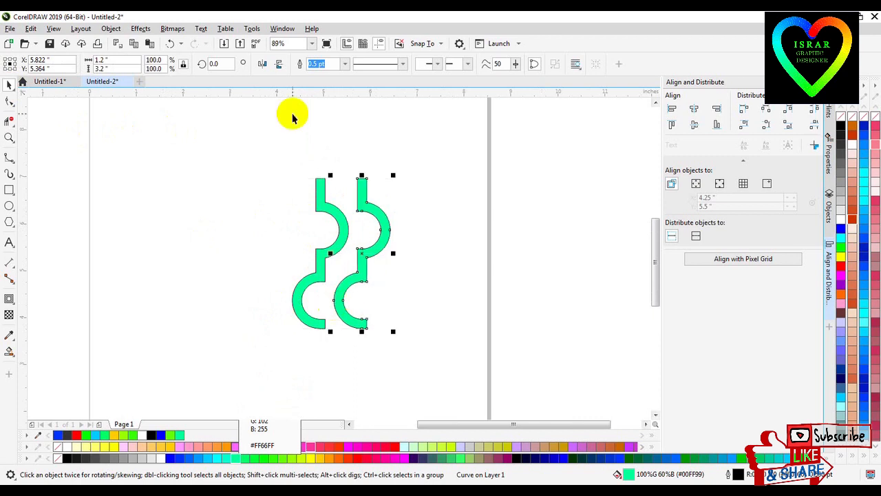
pyautogui.click(261, 63)
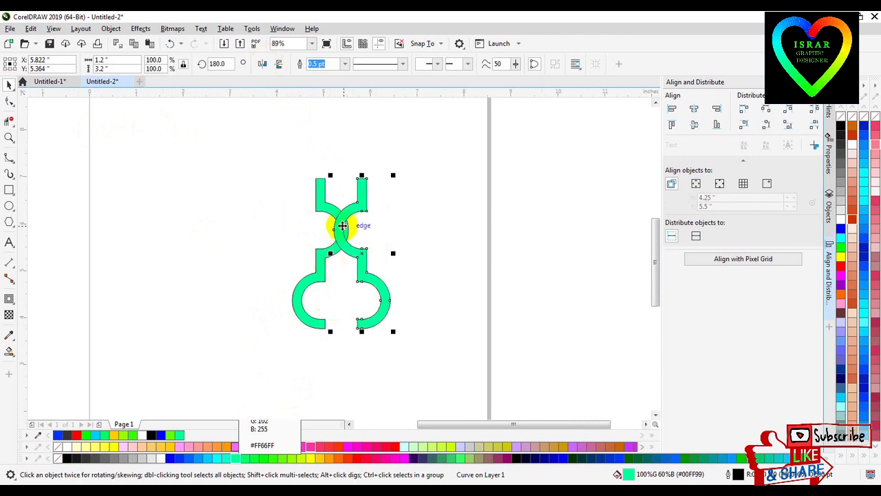
# Move the mirrored copy about 0.3 inches right so its upper arc's outermost node snaps to that of the original band
pyautogui.press('z')
pyautogui.click(339, 231)
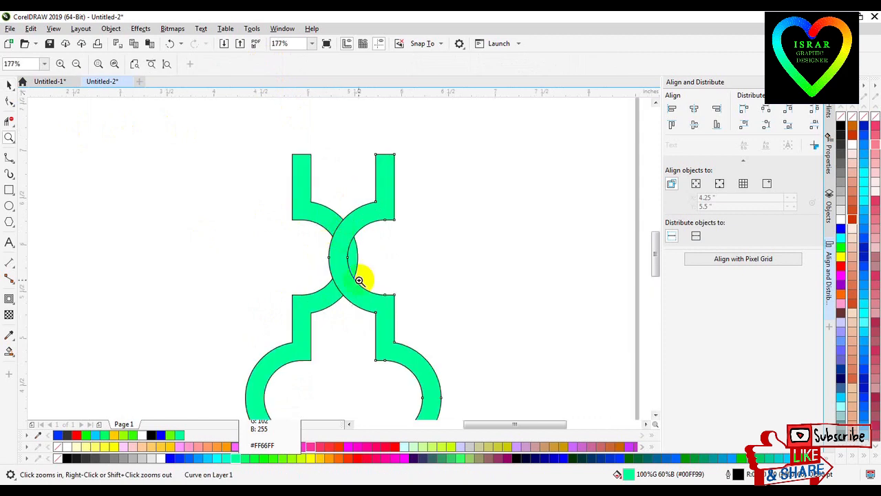
pyautogui.click(362, 277)
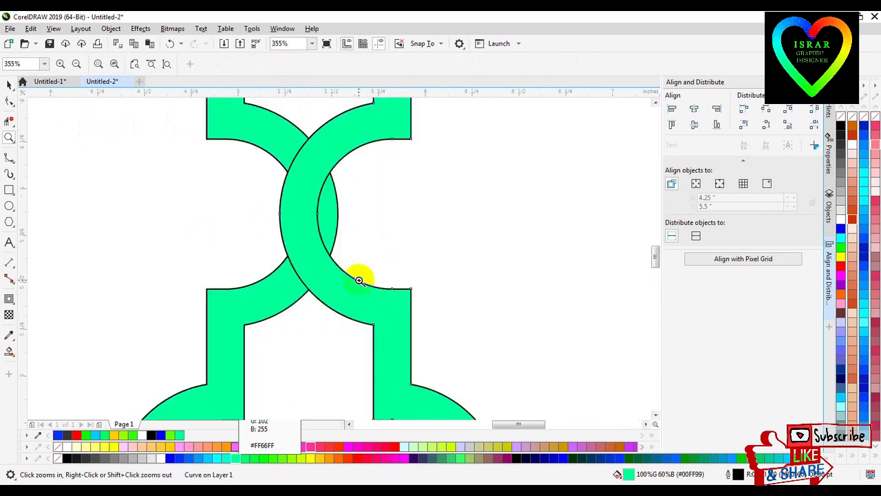
pyautogui.click(10, 84)
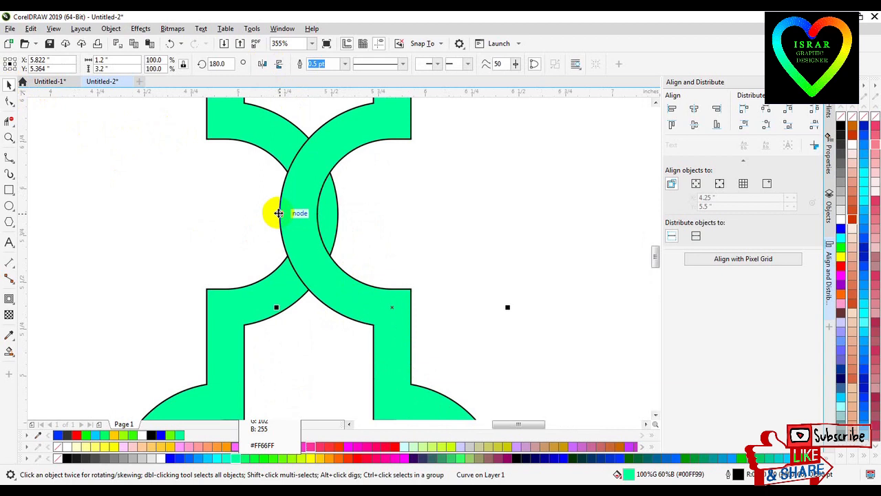
pyautogui.moveTo(283, 214); pyautogui.dragTo(338, 214)
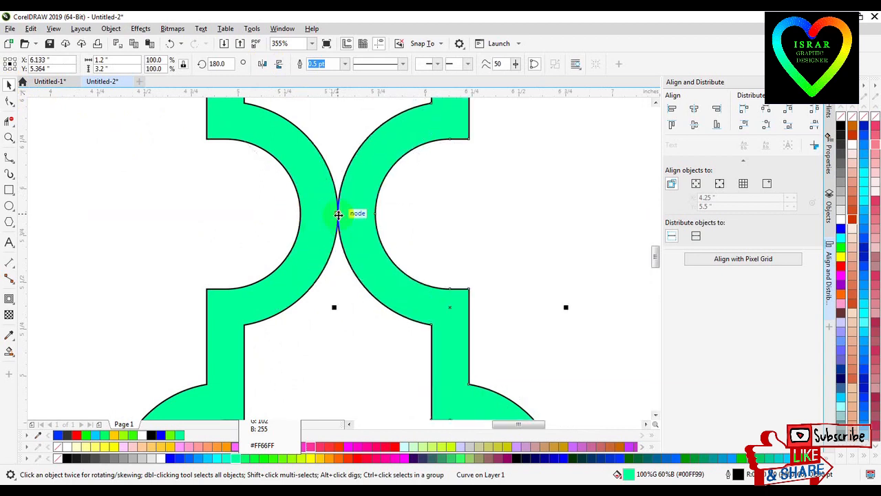
pyautogui.press('z')
pyautogui.keyDown('shift'); pyautogui.click(362, 321); pyautogui.keyUp('shift')
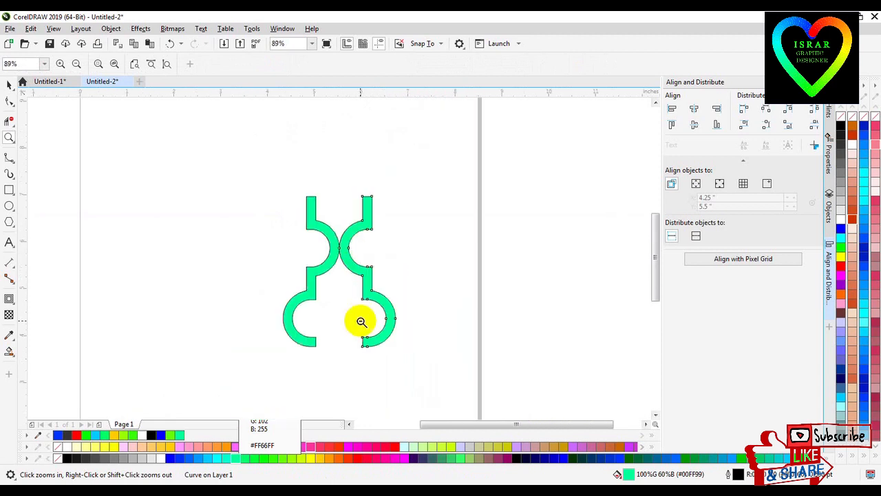
# Group the two mirrored green bands and duplicate the group 3 inches straight down, joining the copy to their lower ends
pyautogui.click(7, 84)
pyautogui.moveTo(247, 177); pyautogui.dragTo(408, 372)
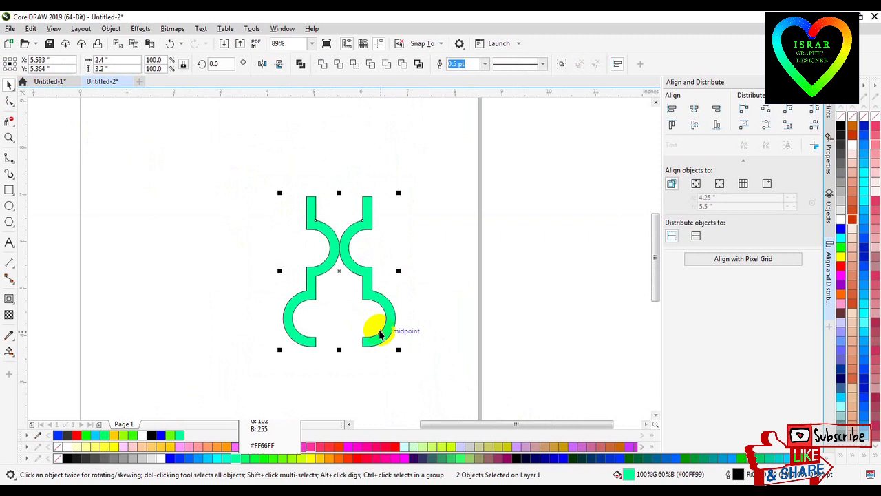
pyautogui.rightClick(349, 252)
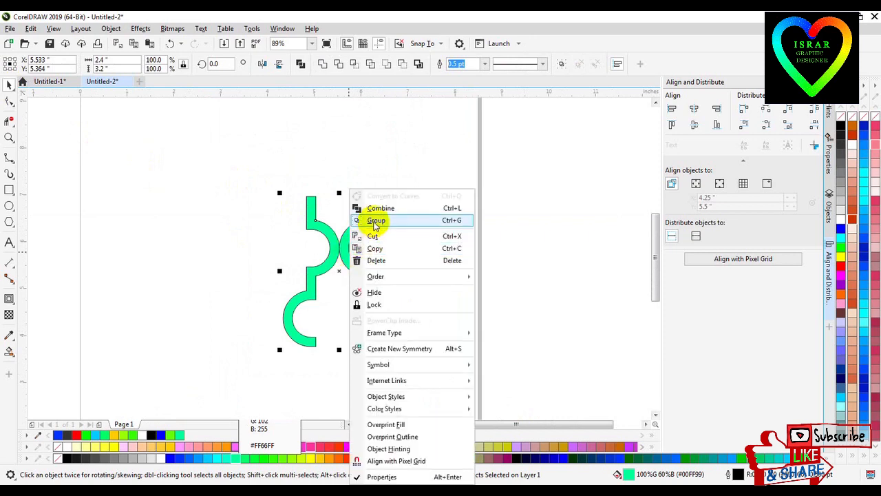
pyautogui.click(376, 222)
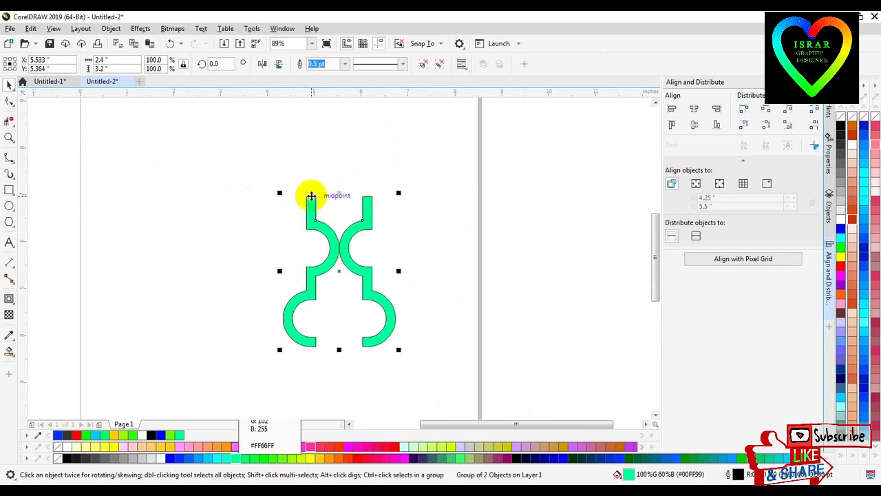
pyautogui.moveTo(312, 196); pyautogui.dragTo(310, 338)
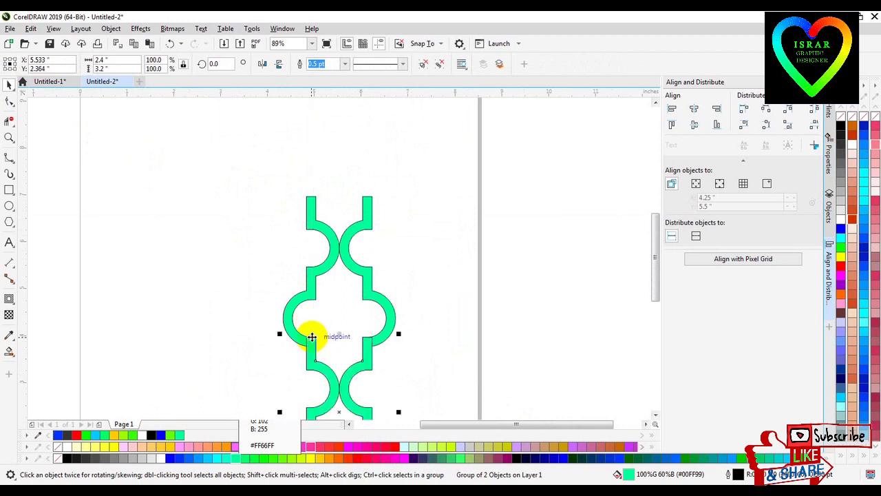
# Try shifting the lower group about 0.05 inches down at the joint, and snap it back to the upper bands' ends
pyautogui.press('z')
pyautogui.click(316, 353)
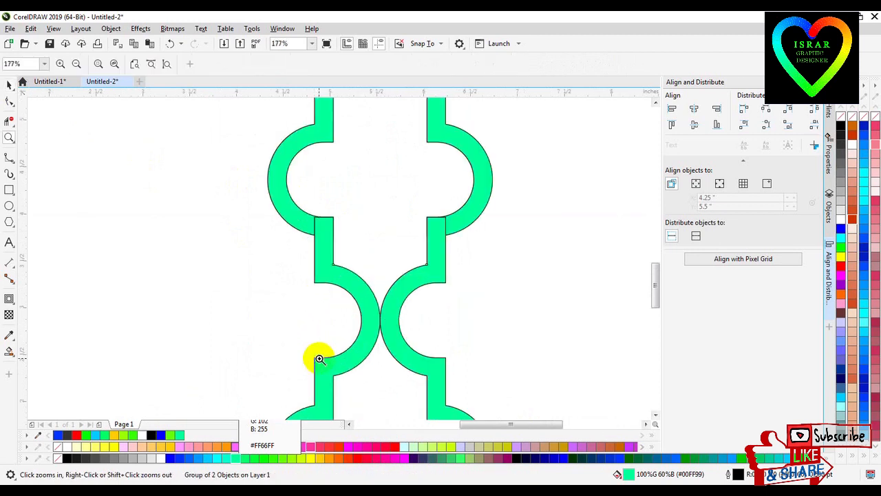
pyautogui.click(328, 236)
pyautogui.click(329, 237)
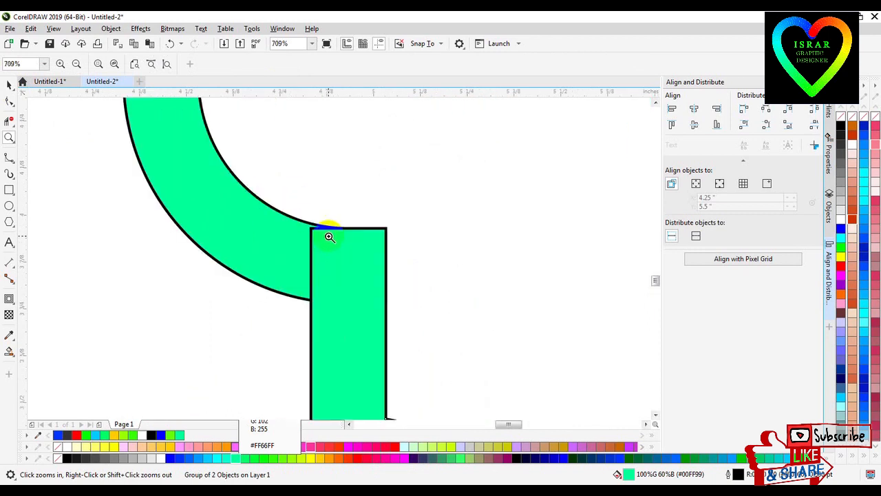
pyautogui.click(9, 84)
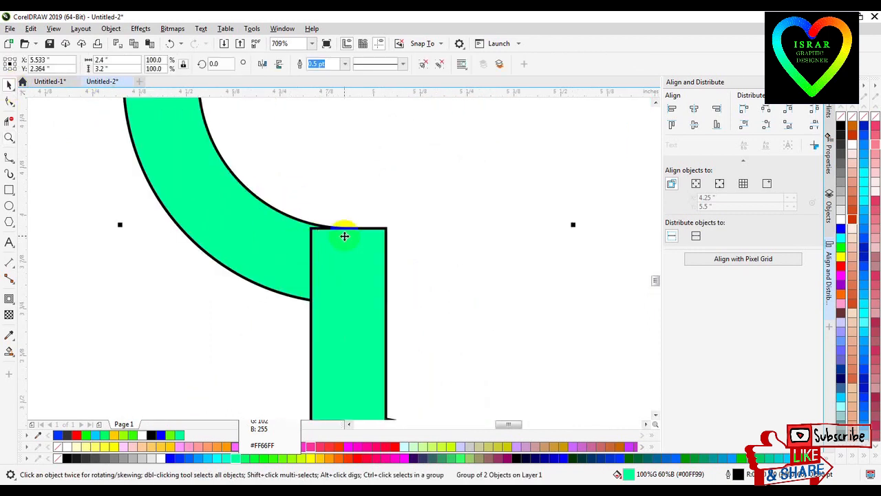
pyautogui.moveTo(349, 236); pyautogui.dragTo(350, 247)
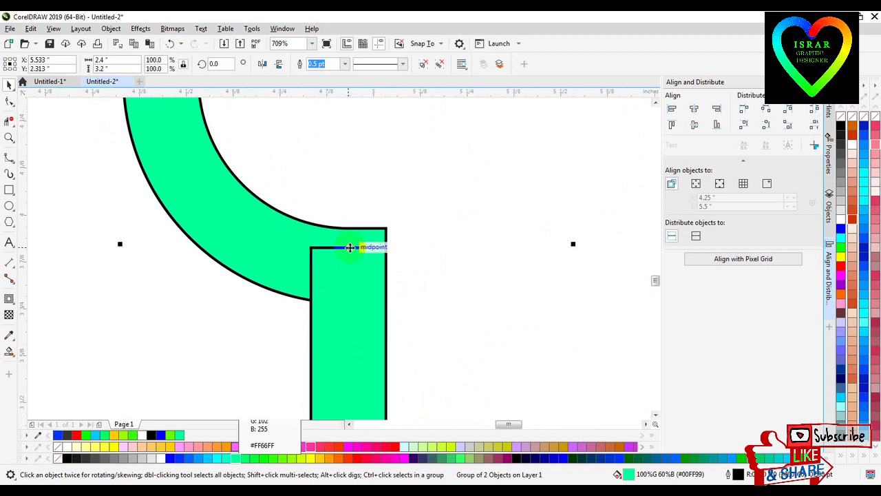
pyautogui.press('Escape')
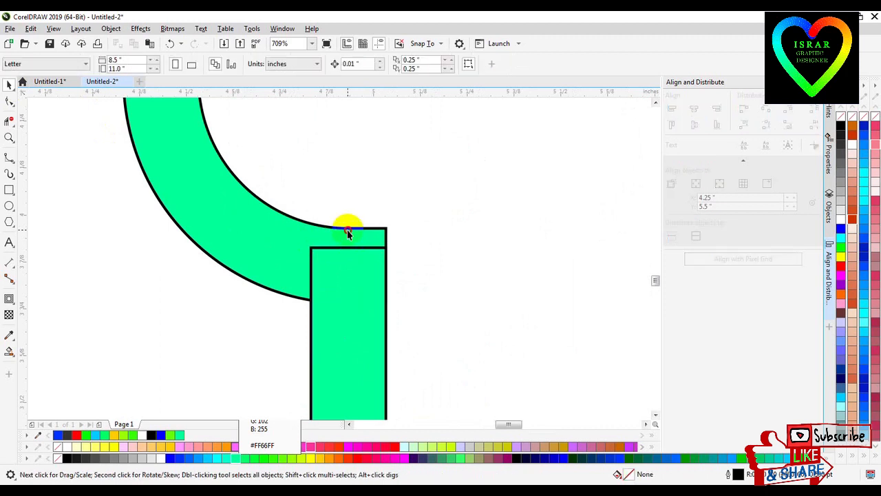
pyautogui.click(348, 246)
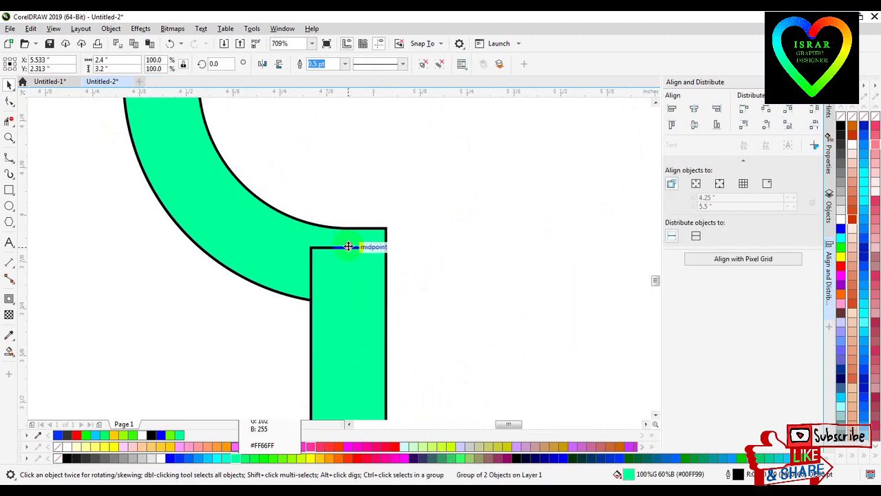
pyautogui.moveTo(348, 247); pyautogui.dragTo(346, 228)
pyautogui.press('z')
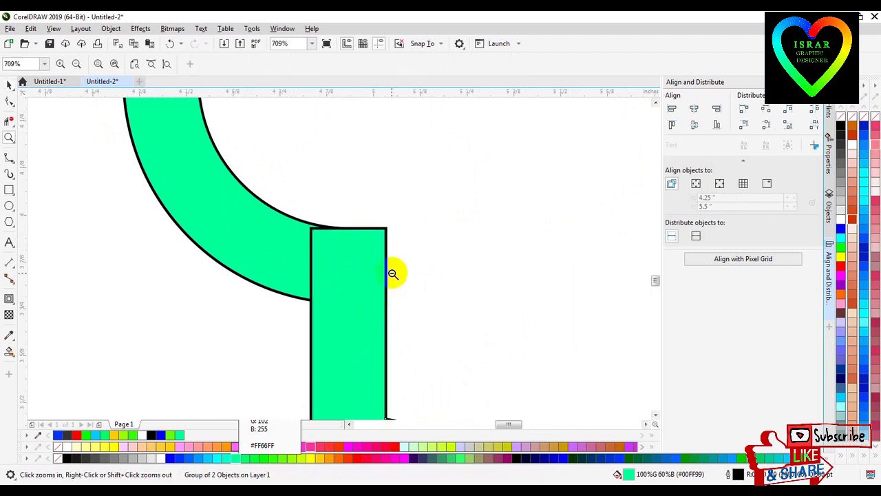
pyautogui.press('F3')
pyautogui.press('F3')
pyautogui.press('F3')
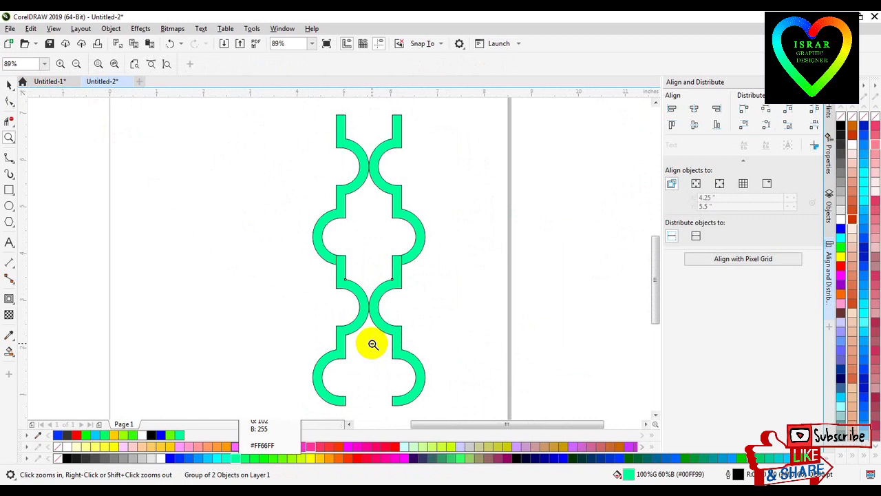
# Weld the upper and lower band groups into one continuous curve
pyautogui.click(9, 84)
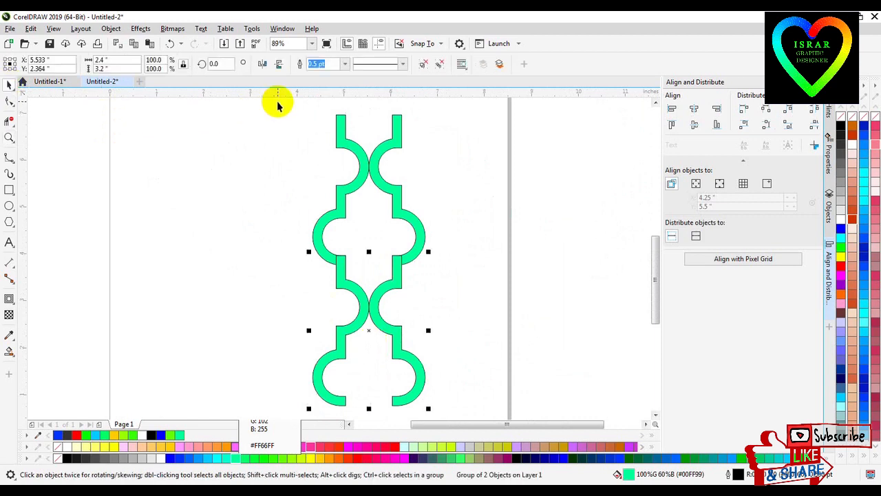
pyautogui.moveTo(278, 105); pyautogui.dragTo(478, 369)
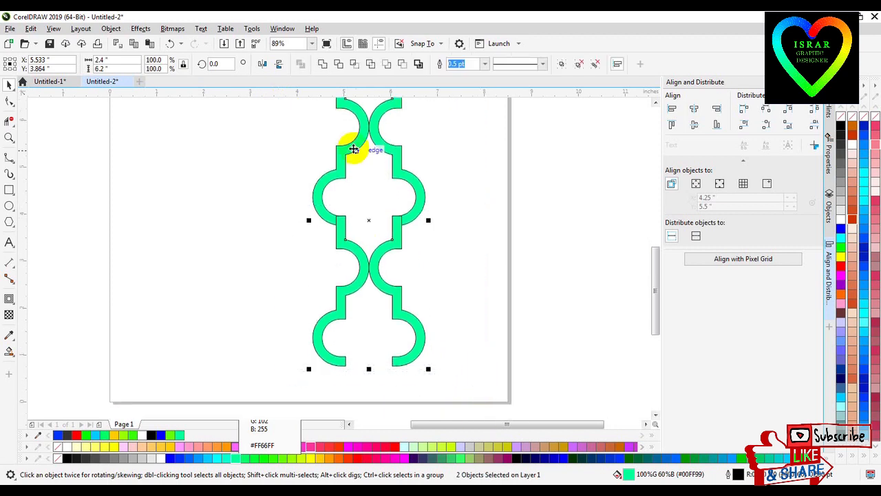
pyautogui.click(322, 64)
pyautogui.click(289, 241)
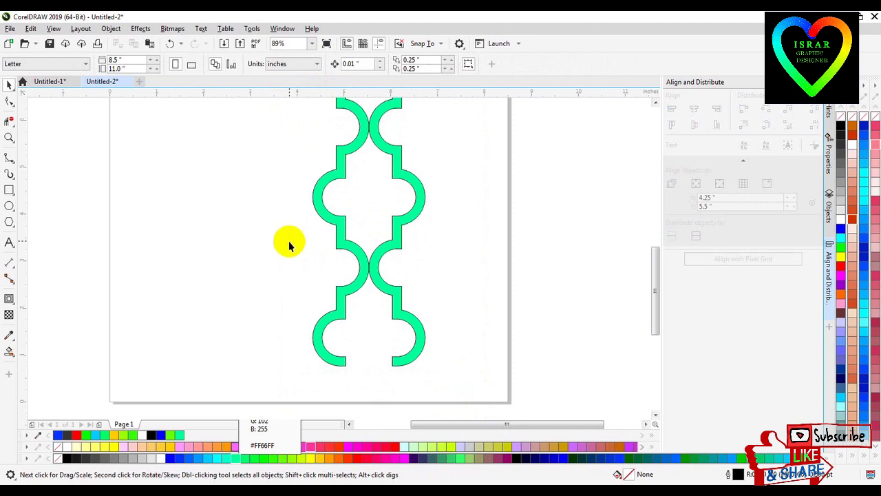
# Duplicate the welded curve 6 inches straight down, snapping the copy's upper end to the original's lower end
pyautogui.click(655, 102)
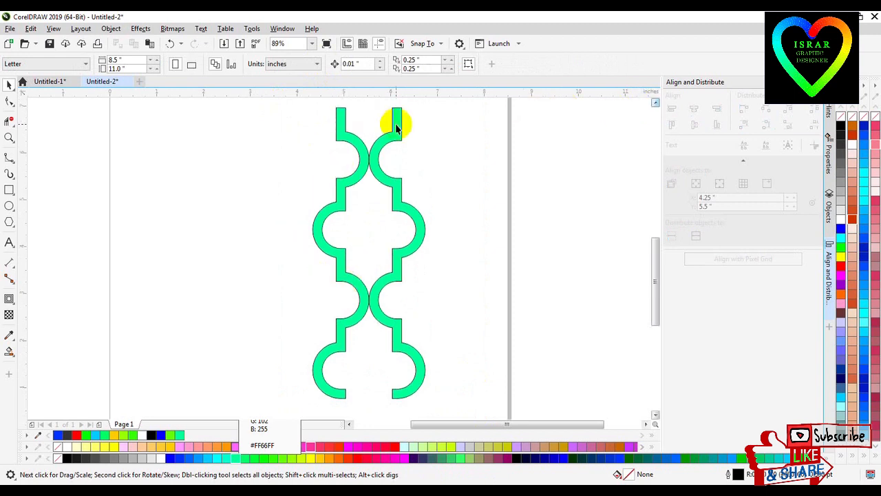
pyautogui.click(341, 109)
pyautogui.moveTo(340, 108); pyautogui.dragTo(343, 389)
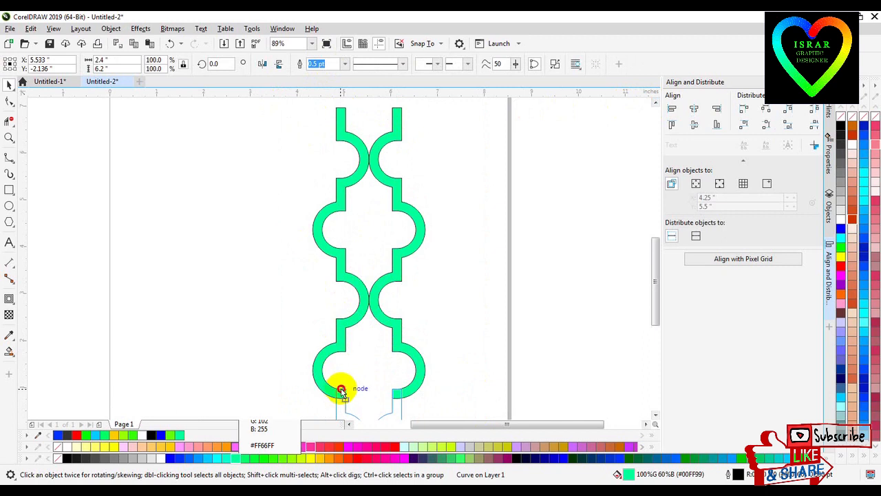
pyautogui.moveTo(343, 391); pyautogui.dragTo(341, 388)
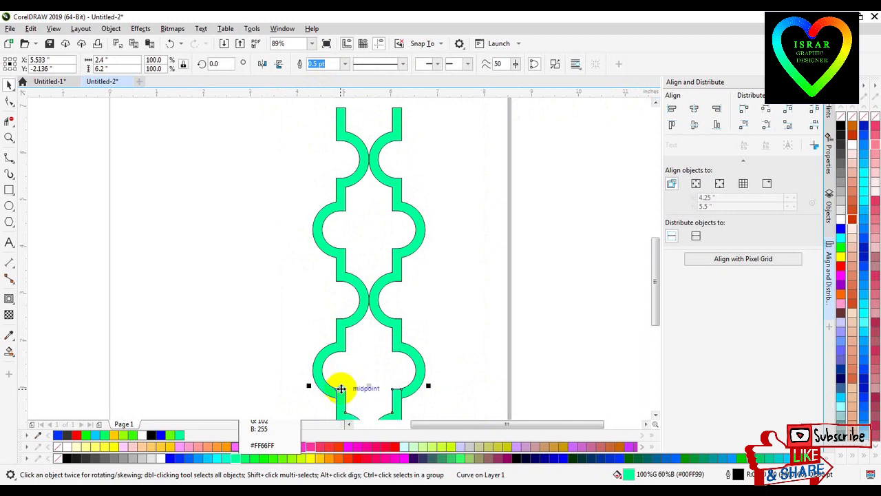
# Weld the original curve and its lower copy into one long vertical strip
pyautogui.press('z')
pyautogui.rightClick(375, 391)
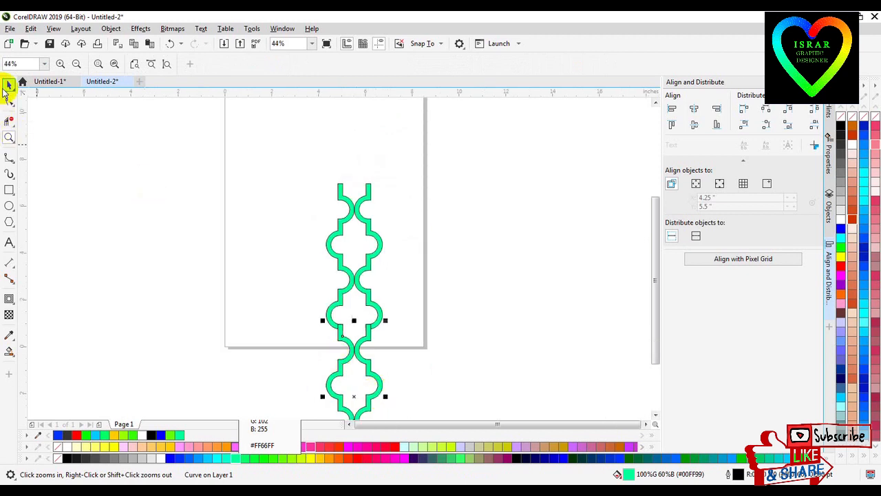
pyautogui.click(8, 86)
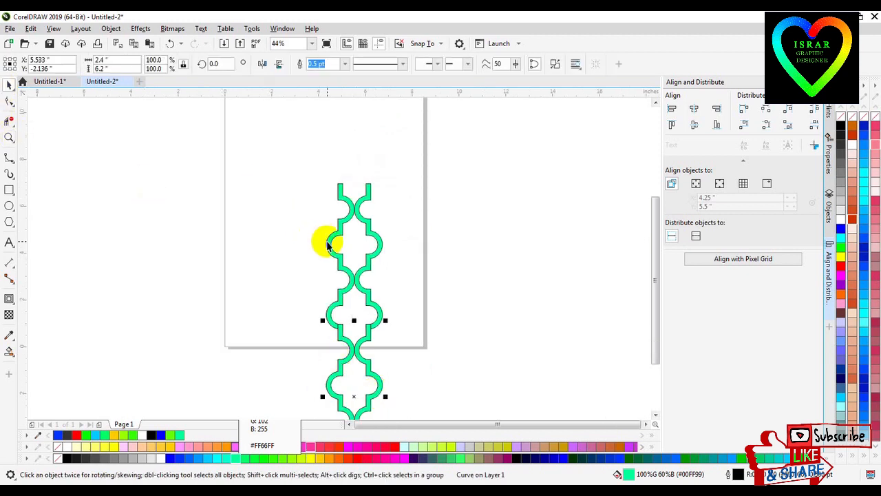
pyautogui.keyDown('shift'); pyautogui.click(328, 245); pyautogui.keyUp('shift')
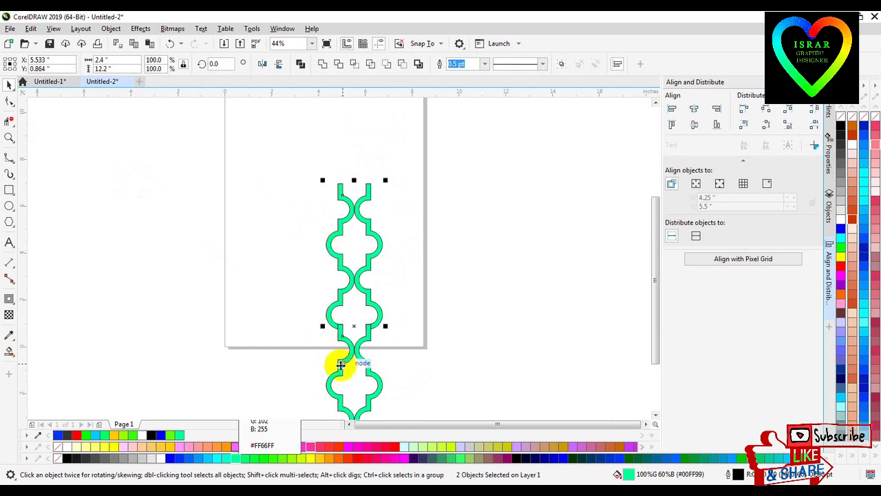
pyautogui.click(322, 64)
pyautogui.click(309, 236)
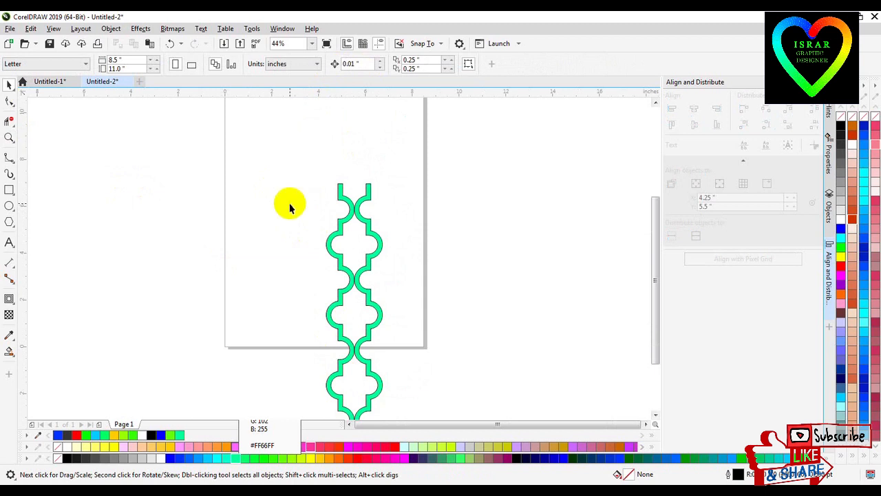
# Move the long strip about 4.6 inches left and 4.5 inches up so it runs along the page's left edge
pyautogui.moveTo(292, 164); pyautogui.dragTo(428, 413)
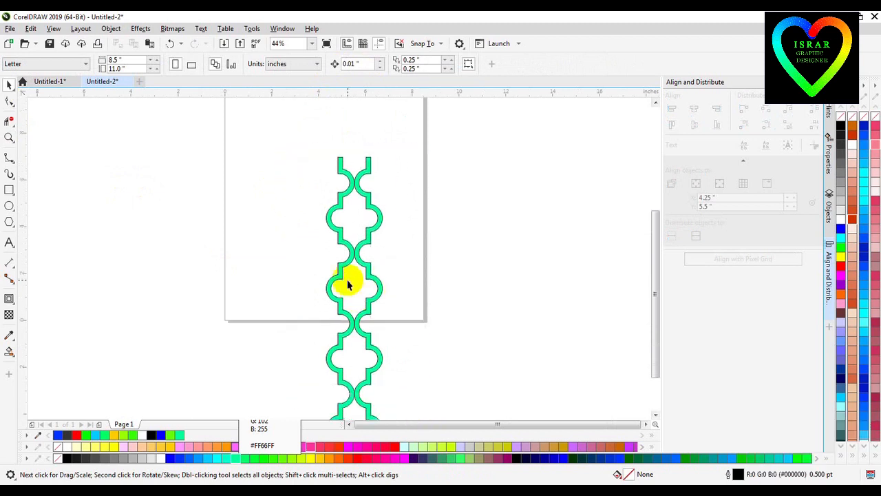
pyautogui.press('z')
pyautogui.rightClick(333, 268)
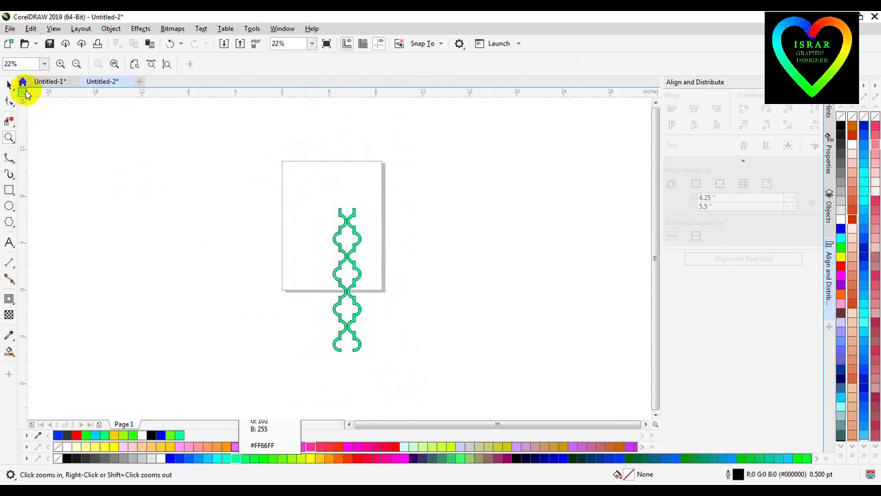
pyautogui.click(9, 84)
pyautogui.click(338, 277)
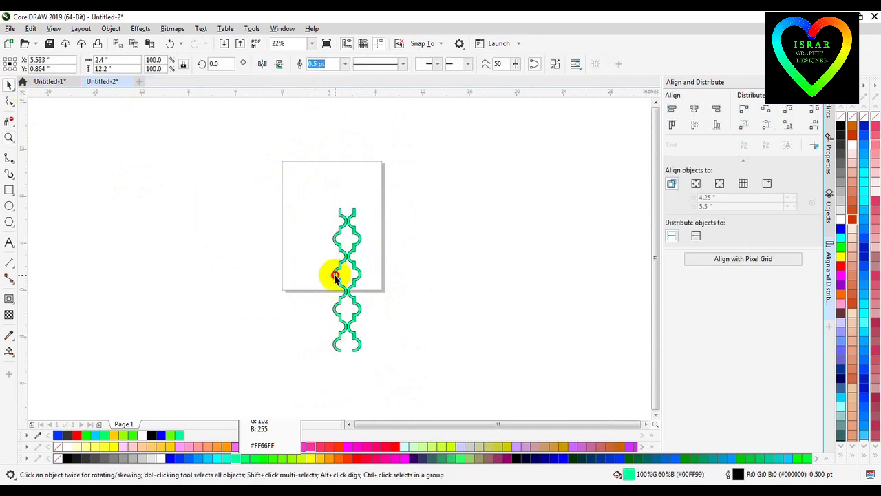
pyautogui.moveTo(341, 250); pyautogui.dragTo(288, 196)
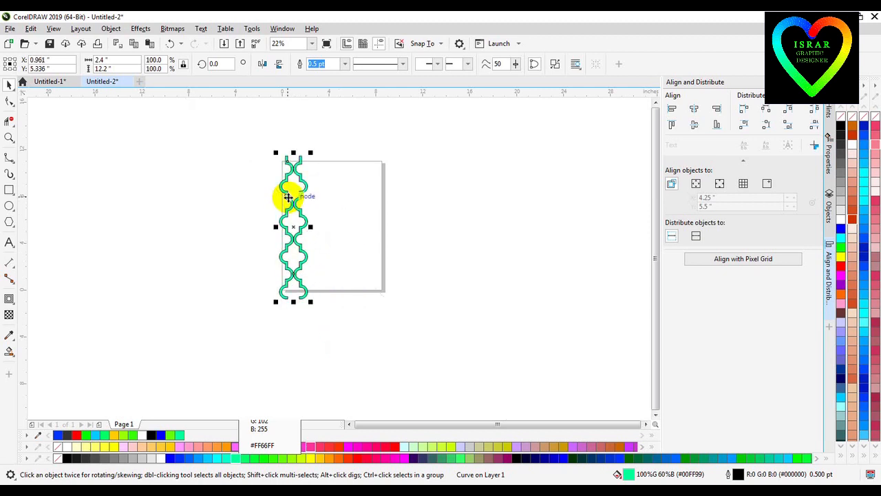
# Duplicate the strip 2.4 inches to the right, snapping the copy's outer arc node to the original's outer arc node
pyautogui.press('z')
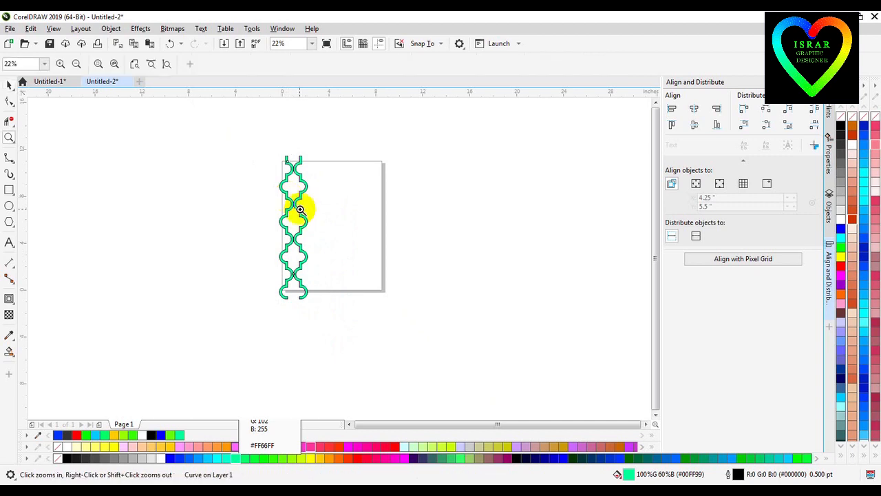
pyautogui.click(298, 207)
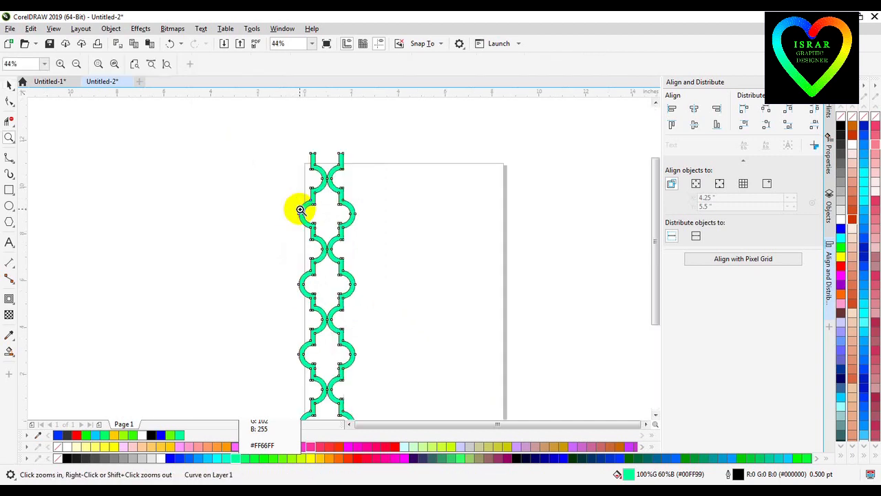
pyautogui.click(9, 83)
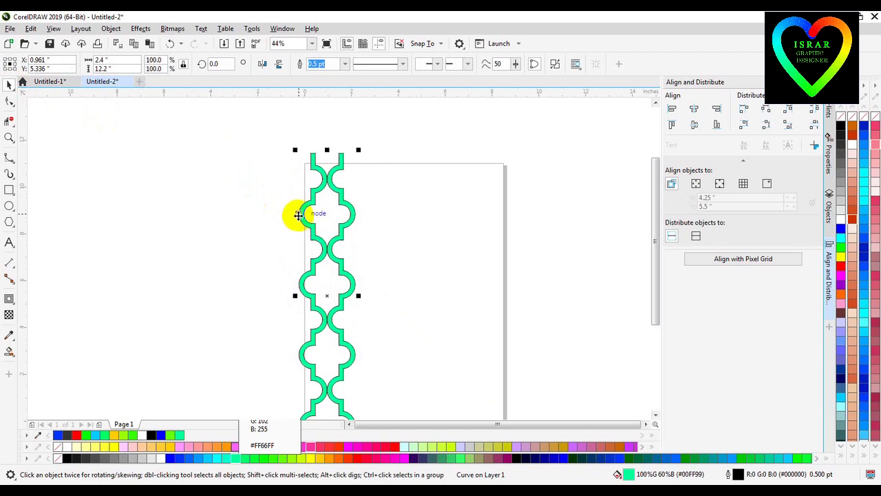
pyautogui.moveTo(298, 215); pyautogui.dragTo(356, 216)
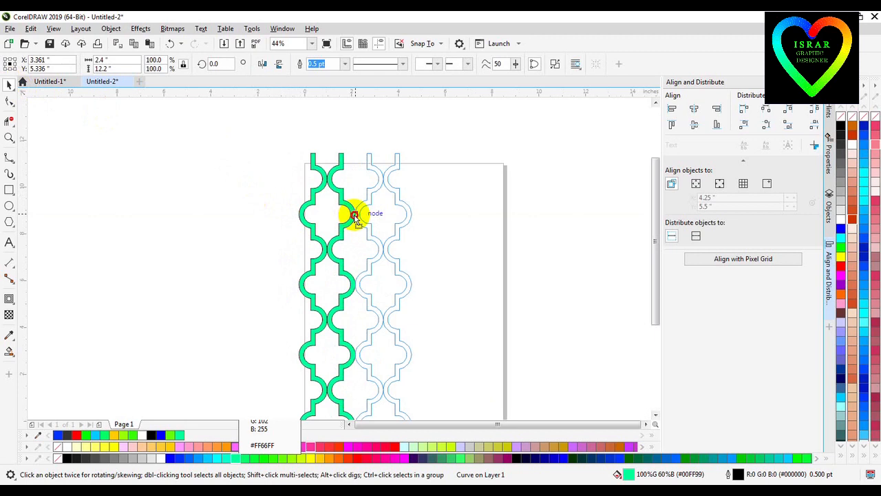
pyautogui.moveTo(355, 217); pyautogui.dragTo(354, 214)
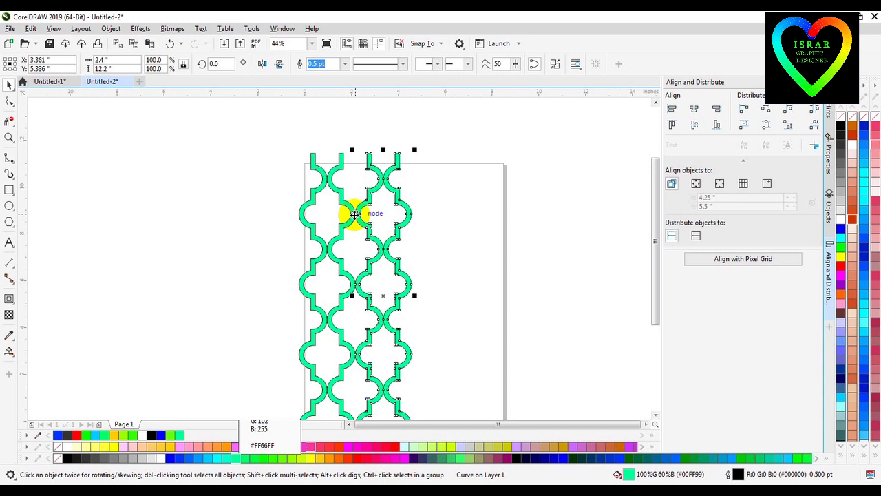
# Repeat the 2.4-inch duplication to the right until eight strips tile side by side across and beyond the page
pyautogui.hotkey('ctrl', 'r')
pyautogui.hotkey('ctrl', 'r')
pyautogui.hotkey('ctrl', 'r')
pyautogui.hotkey('ctrl', 'r')
pyautogui.hotkey('ctrl', 'r')
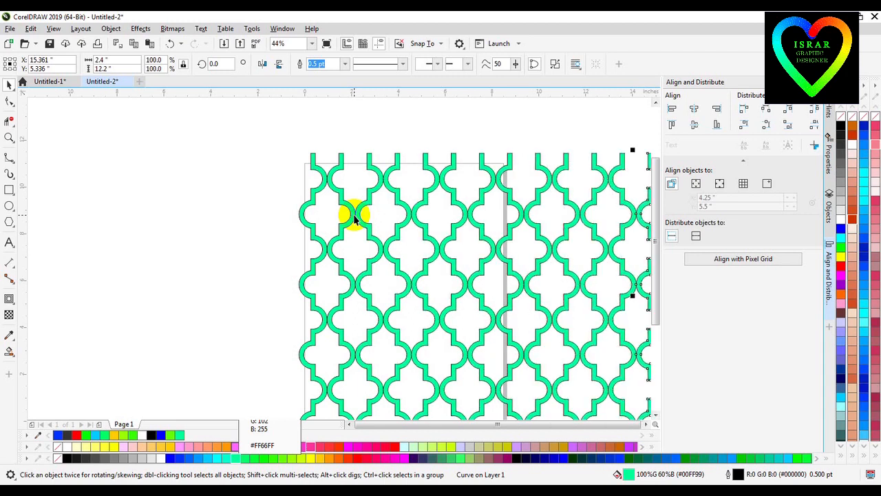
pyautogui.press('z')
pyautogui.rightClick(438, 238)
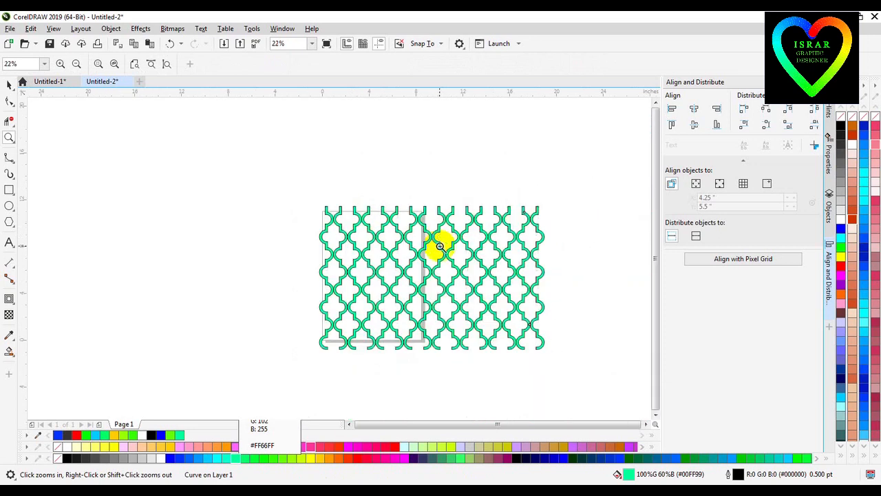
pyautogui.rightClick(456, 280)
pyautogui.click(410, 283)
pyautogui.click(289, 236)
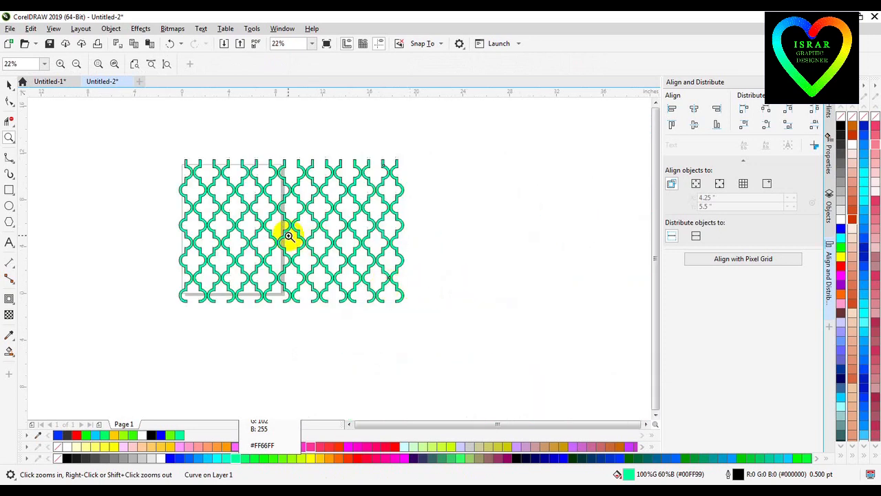
pyautogui.rightClick(323, 241)
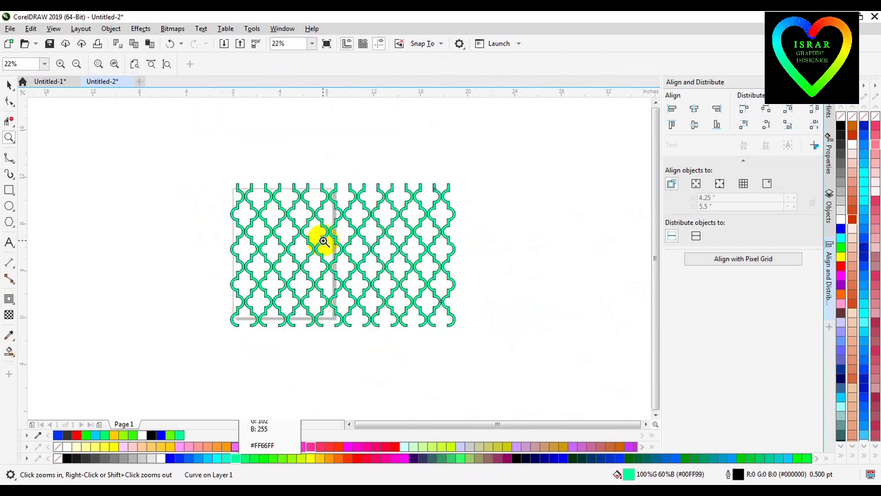
# Draw a rectangle around the green lattice and fit its sides to the pattern's outer edges, about 19.16 by 12.2 inches
pyautogui.click(8, 194)
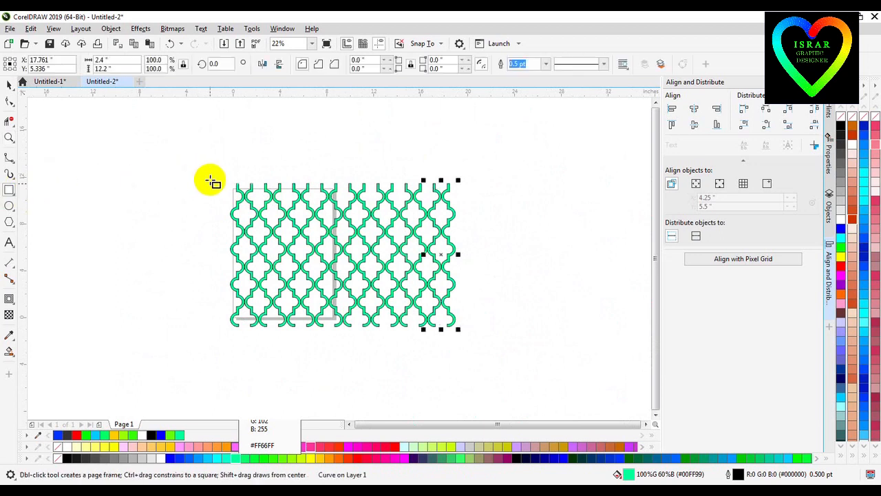
pyautogui.moveTo(216, 184); pyautogui.dragTo(459, 329)
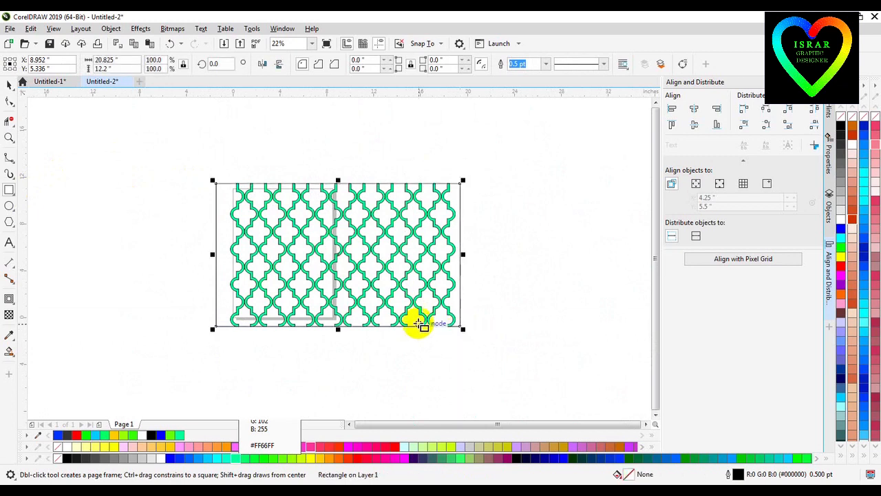
pyautogui.moveTo(216, 254); pyautogui.dragTo(230, 254)
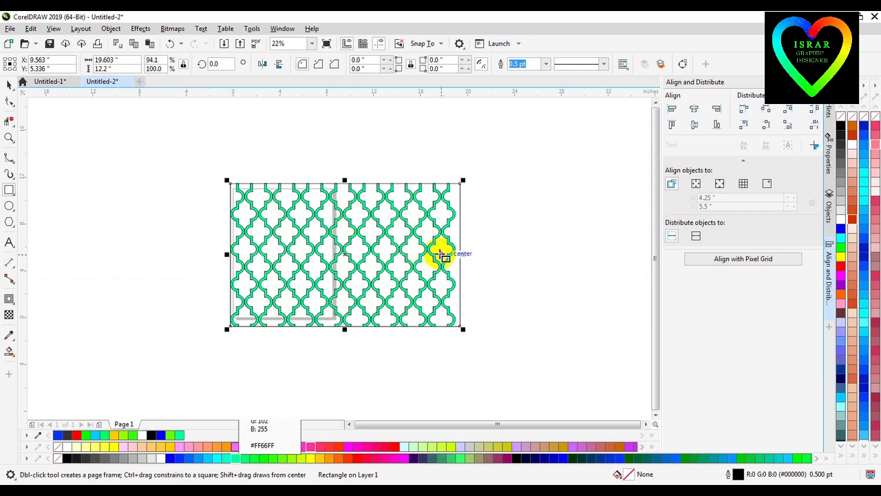
pyautogui.moveTo(460, 254); pyautogui.dragTo(456, 254)
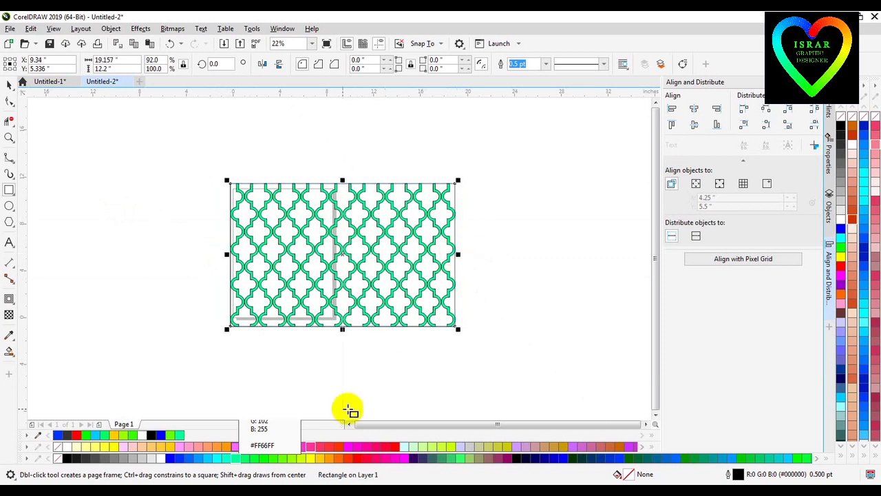
# Fill the rectangle with black and send it to the back of the page, behind the lattice
pyautogui.click(150, 436)
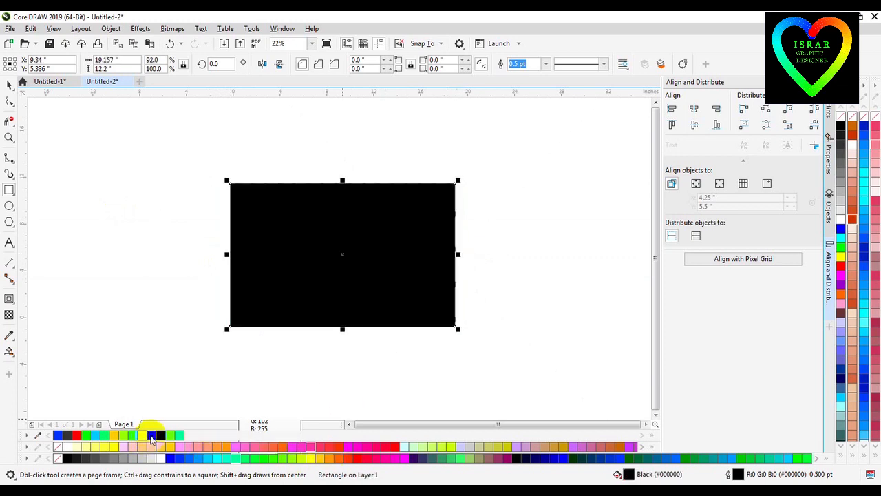
pyautogui.rightClick(335, 241)
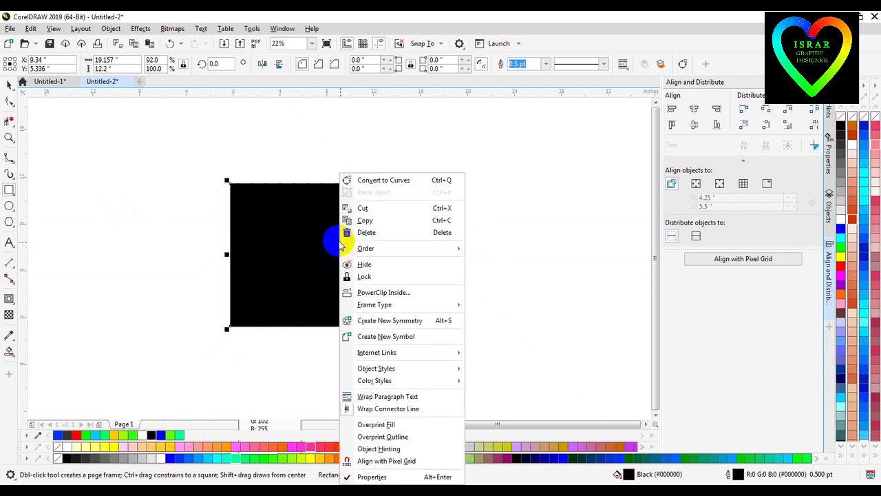
pyautogui.moveTo(379, 250)
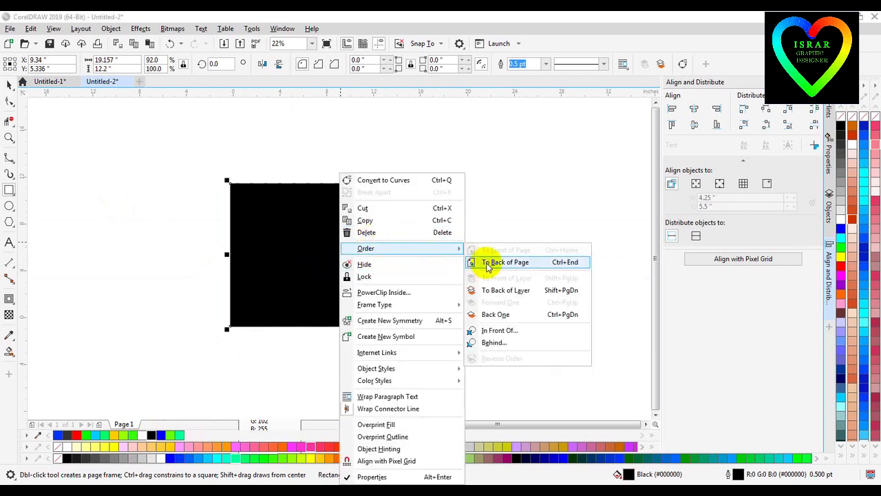
pyautogui.click(489, 262)
pyautogui.click(488, 262)
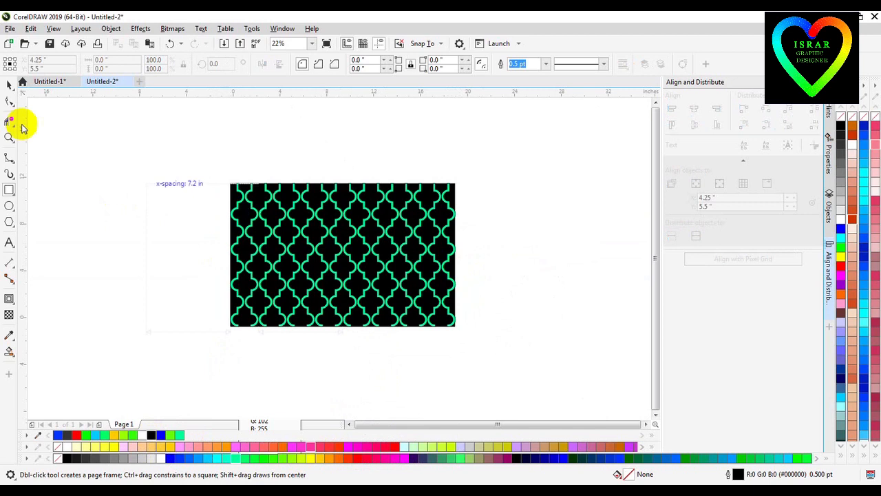
# Widen the black background rectangle slightly past the lattice on both its left and right sides
pyautogui.click(9, 83)
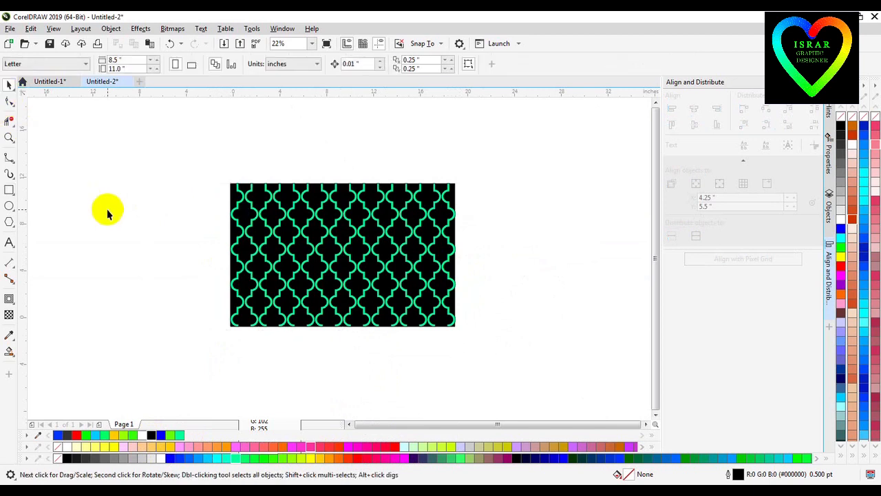
pyautogui.click(236, 198)
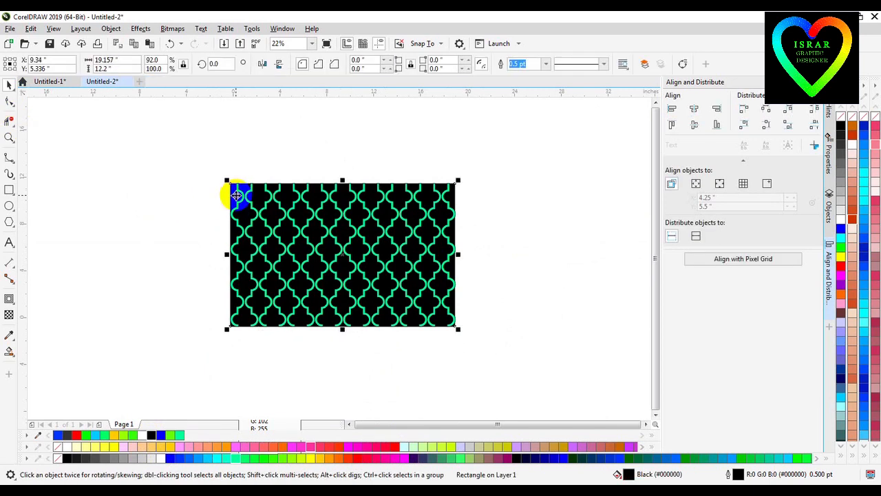
pyautogui.moveTo(227, 254); pyautogui.dragTo(213, 252)
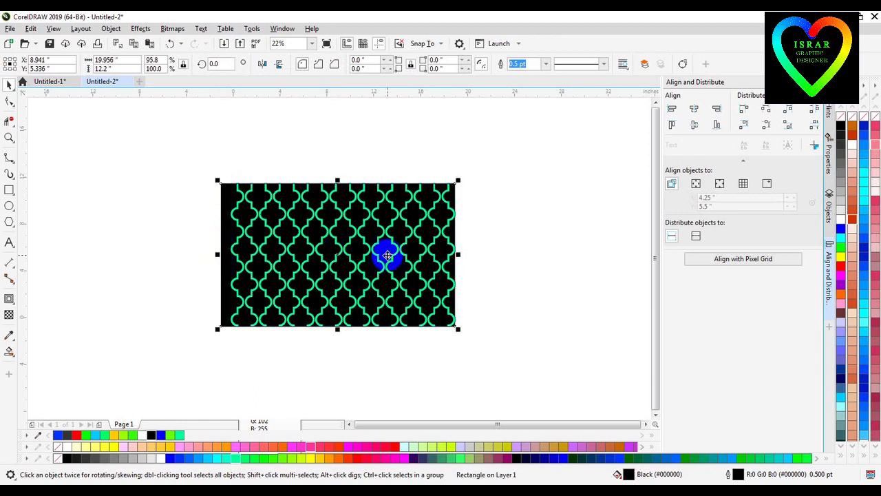
pyautogui.moveTo(457, 254); pyautogui.dragTo(469, 254)
# Group the eight green lattice strips, leaving the black background rectangle out of the group
pyautogui.moveTo(223, 162); pyautogui.dragTo(456, 405)
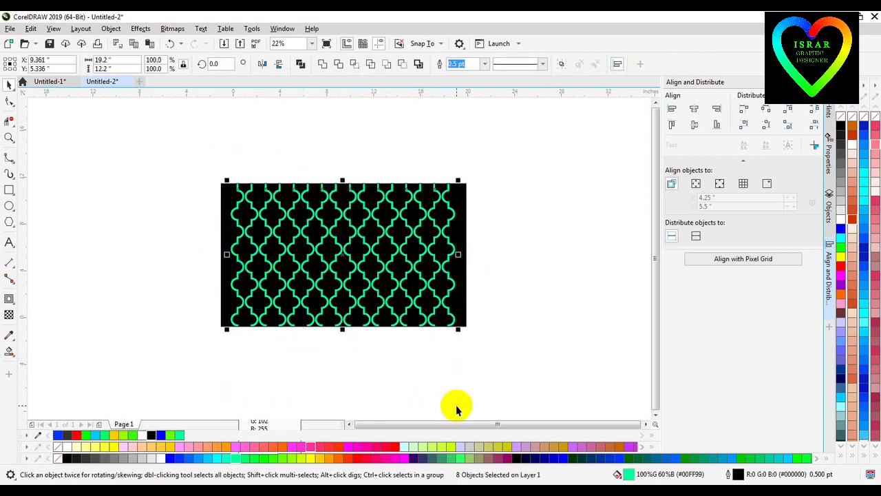
pyautogui.rightClick(362, 273)
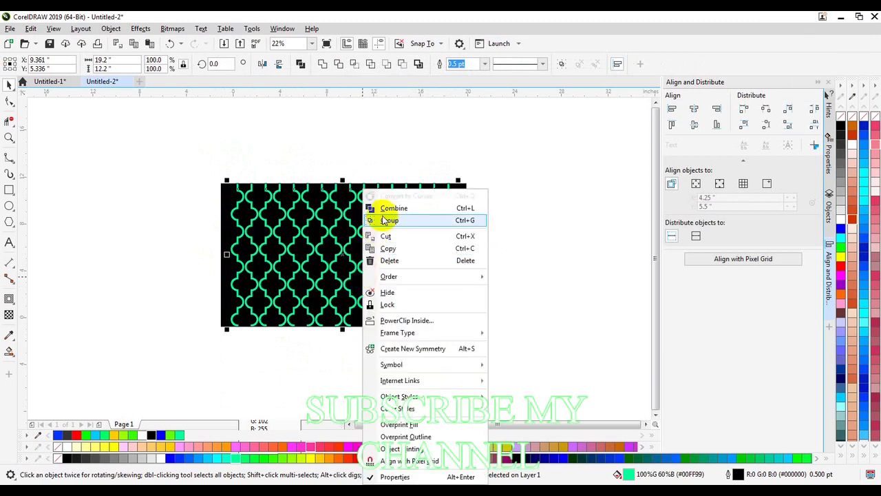
pyautogui.click(383, 219)
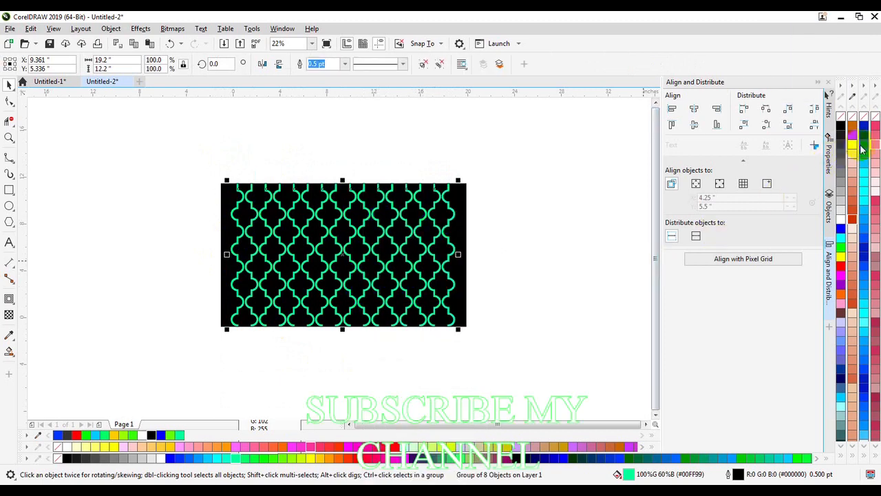
# Set the lattice group's outline and fill to white (#FFFFFF) and inspect the pattern up close
pyautogui.rightClick(853, 148)
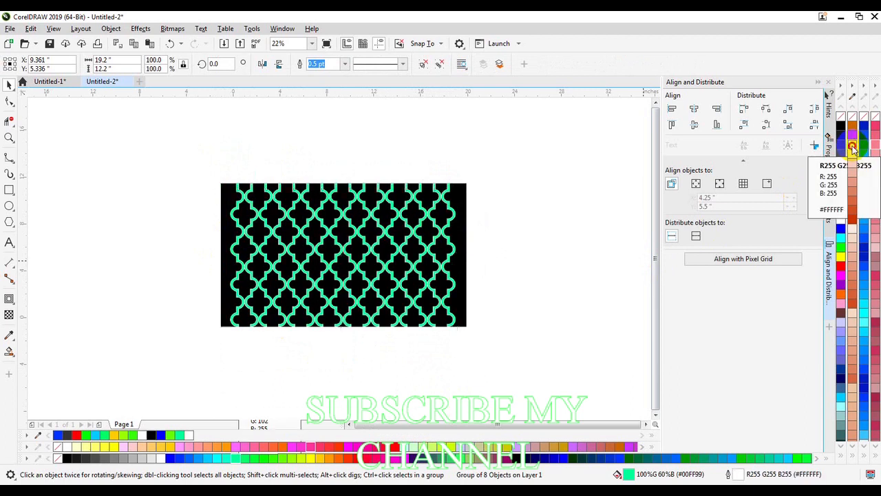
pyautogui.press('z')
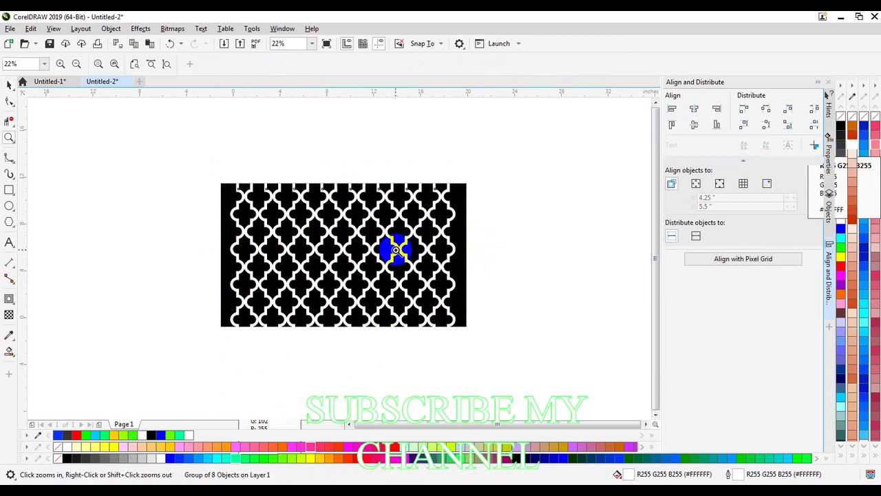
pyautogui.click(397, 250)
pyautogui.click(190, 273)
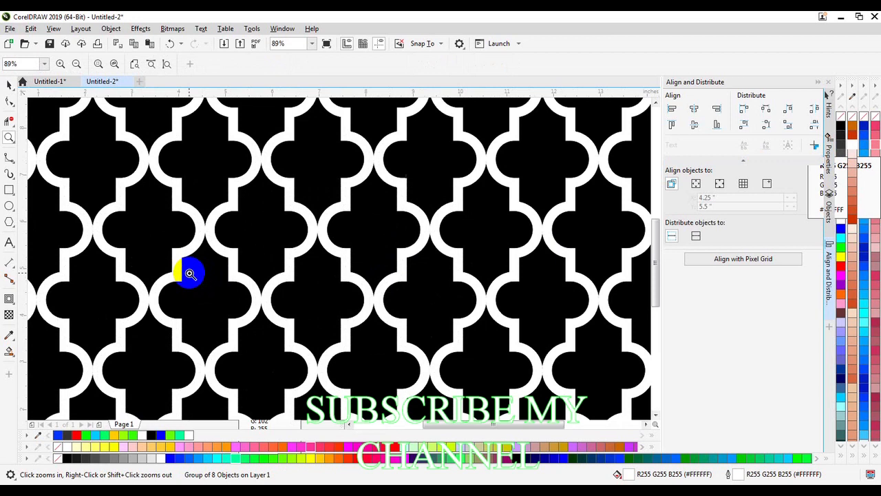
pyautogui.rightClick(268, 261)
pyautogui.rightClick(321, 269)
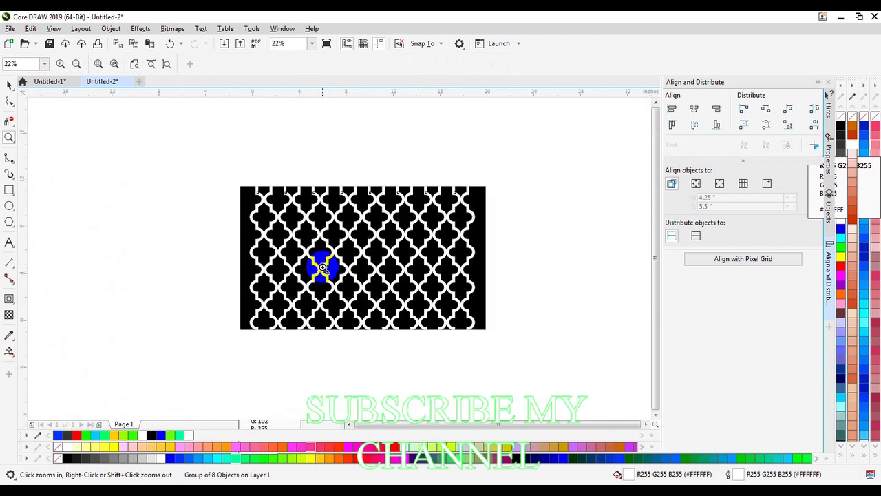